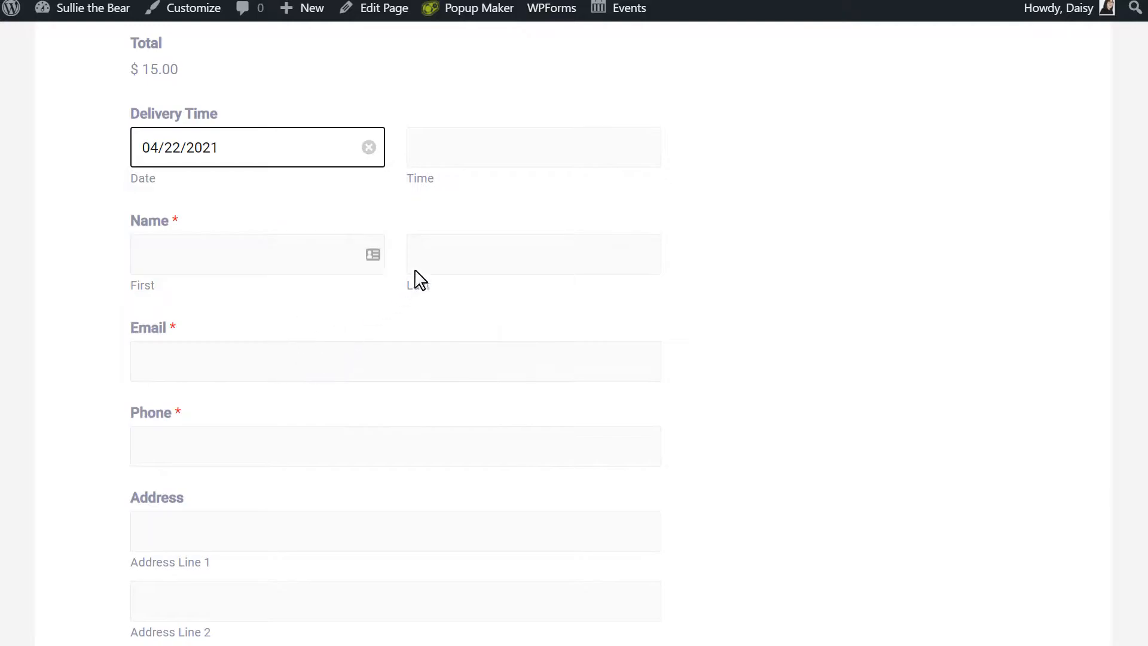
Set the delivery time to 8:00 PM and enter the customer's name and e-mail address.
{"action": "left_click", "coordinate": [555, 146]}
{"action": "left_click", "coordinate": [468, 189]}
{"action": "left_click", "coordinate": [297, 256]}
{"action": "type", "text": "Sullie"}
{"action": "key", "text": "Tab"}
{"action": "key", "text": "Tab"}
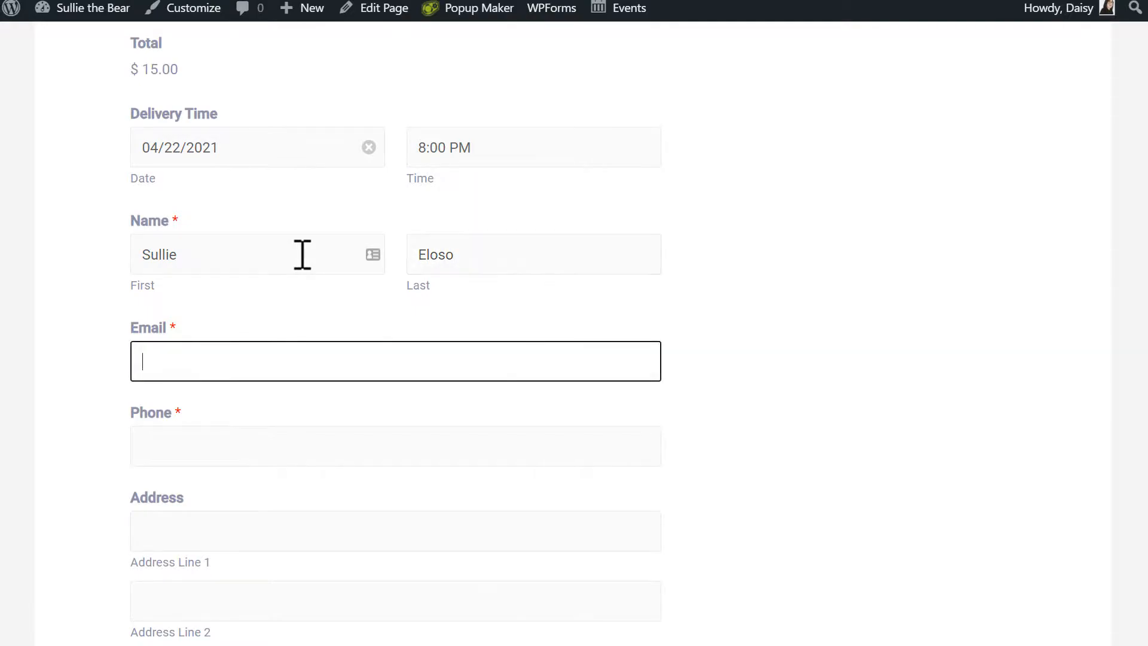
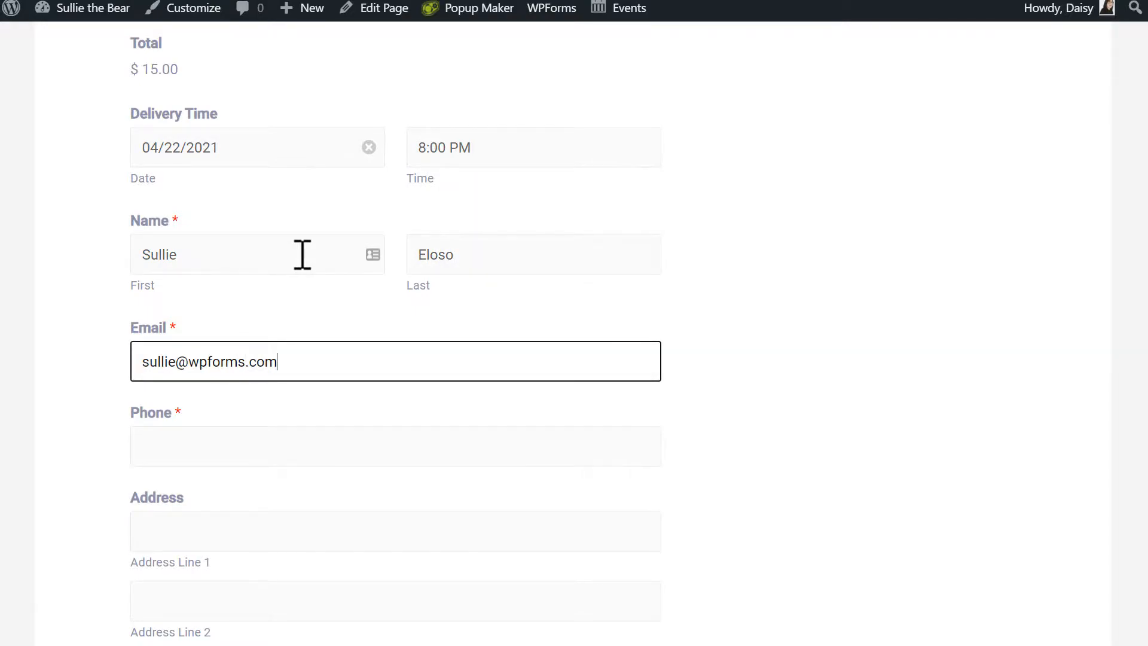
{"action": "key", "text": "Tab"}
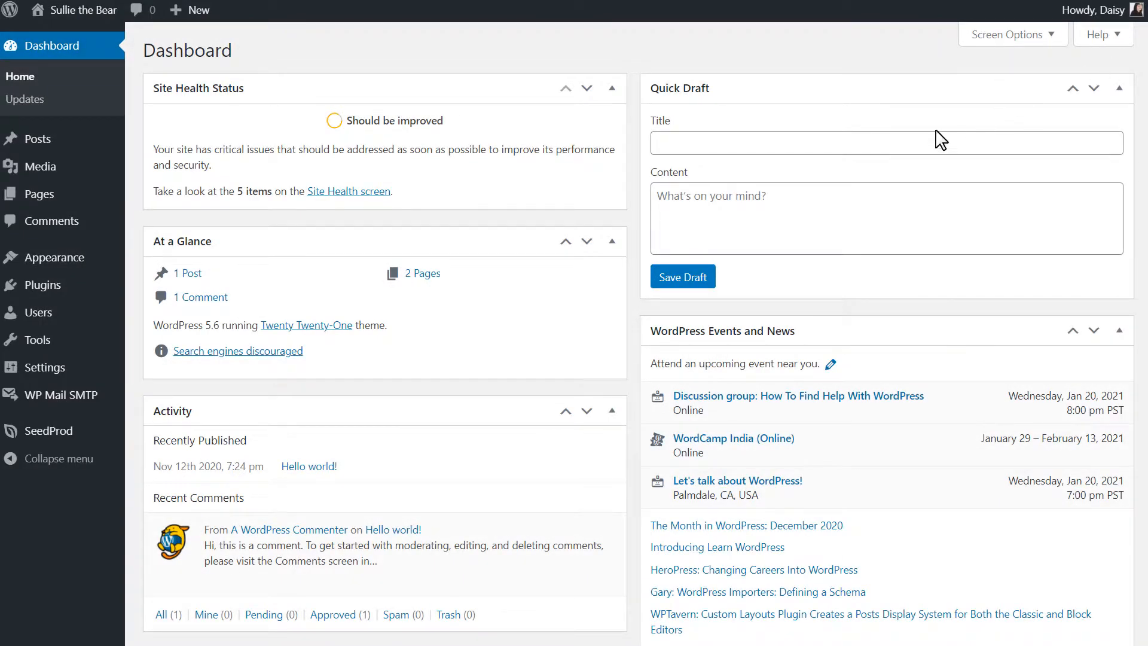
Upload wpforms.zip under Plugins > Add New, then install and activate the WPForms plugin.
{"action": "left_click", "coordinate": [81, 292]}
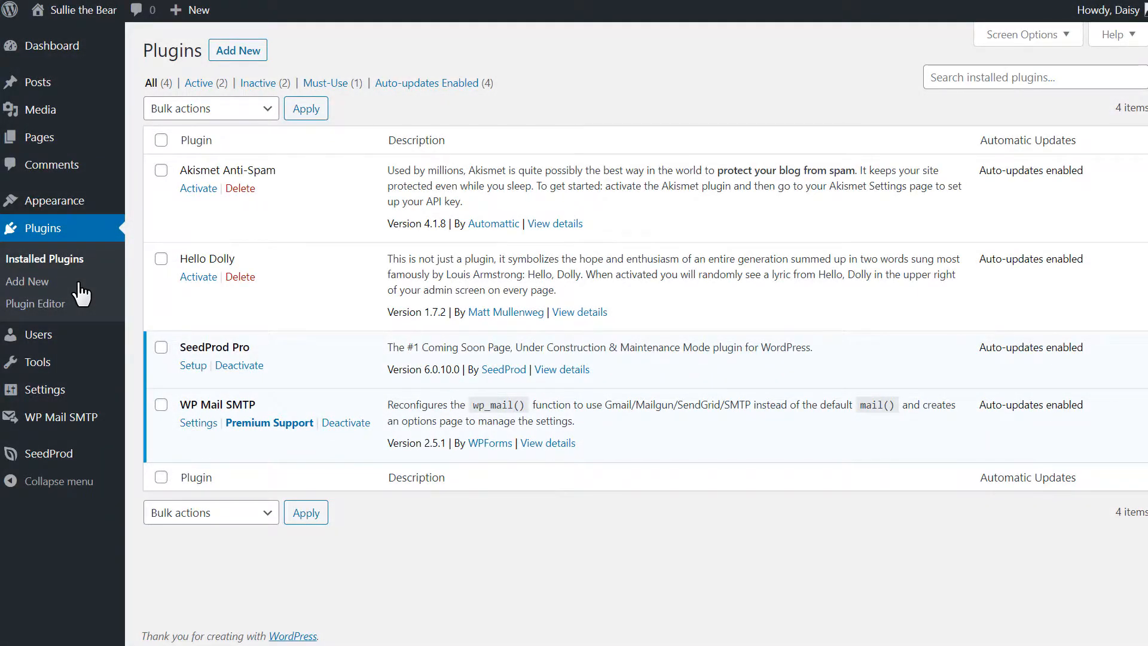
{"action": "left_click", "coordinate": [258, 53]}
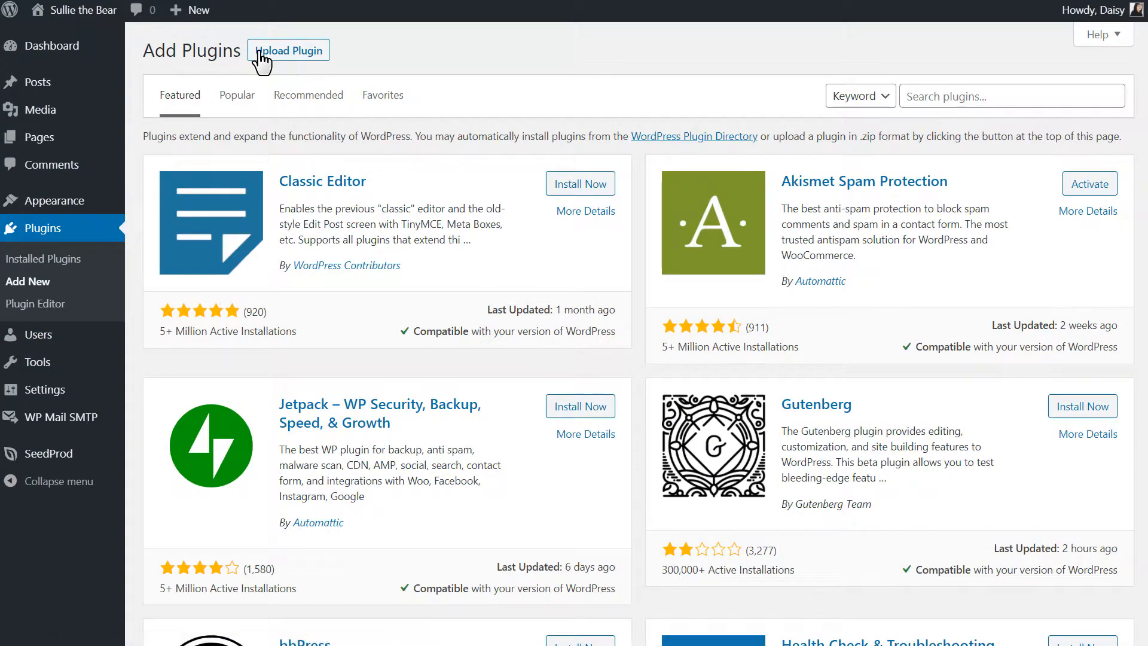
{"action": "left_click", "coordinate": [260, 53]}
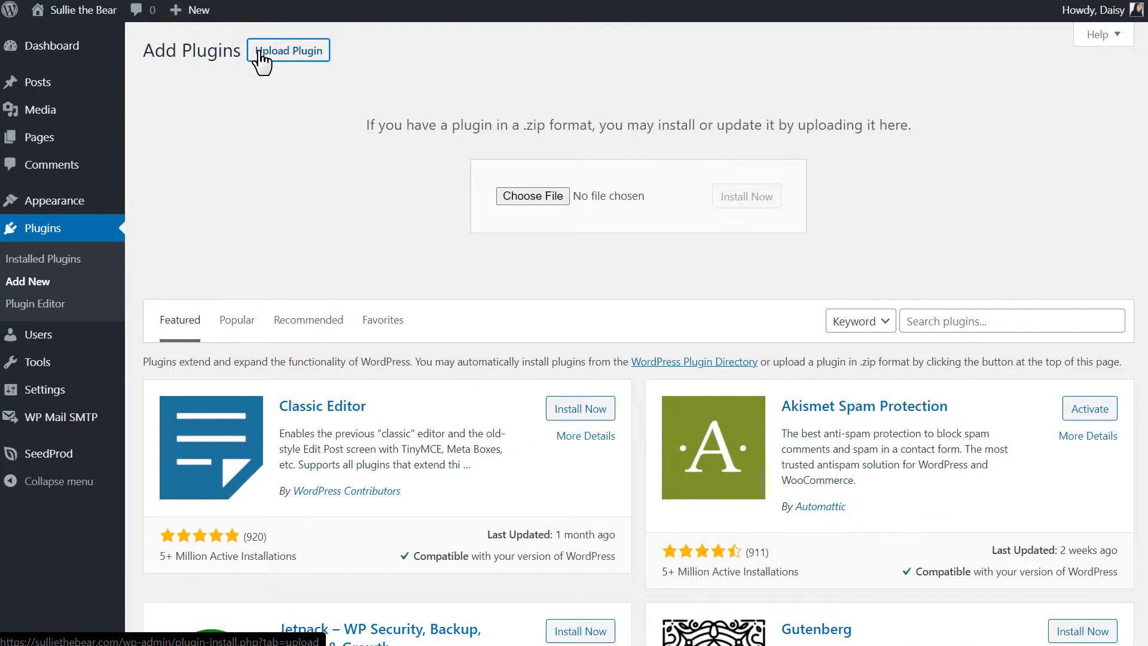
{"action": "left_click", "coordinate": [532, 195]}
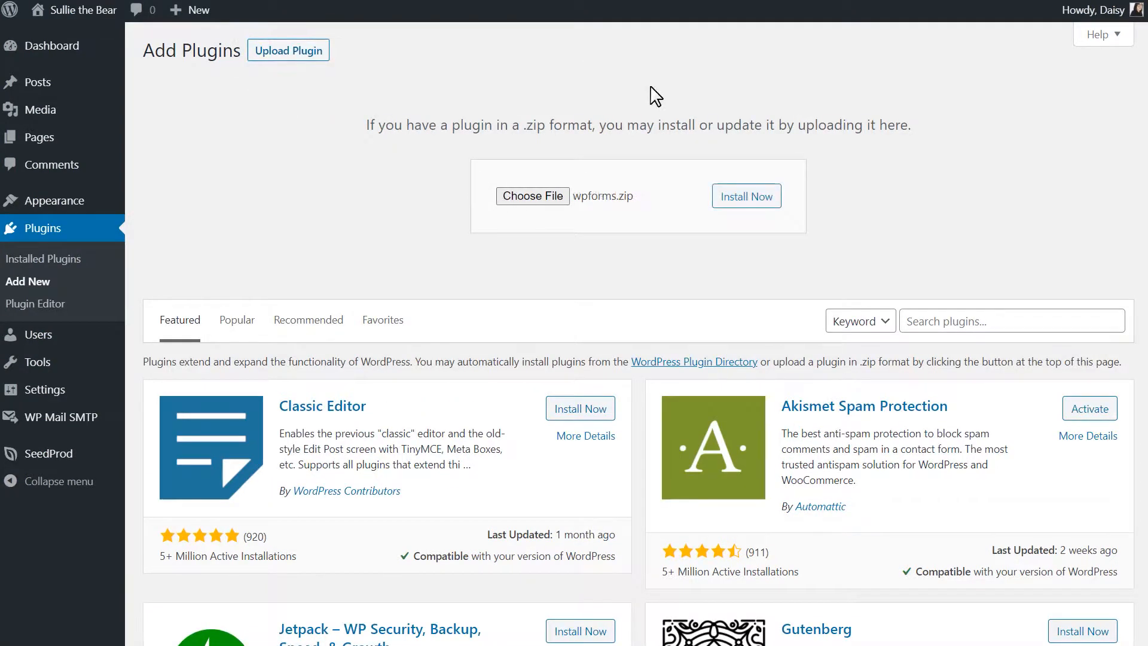
{"action": "left_click", "coordinate": [768, 201]}
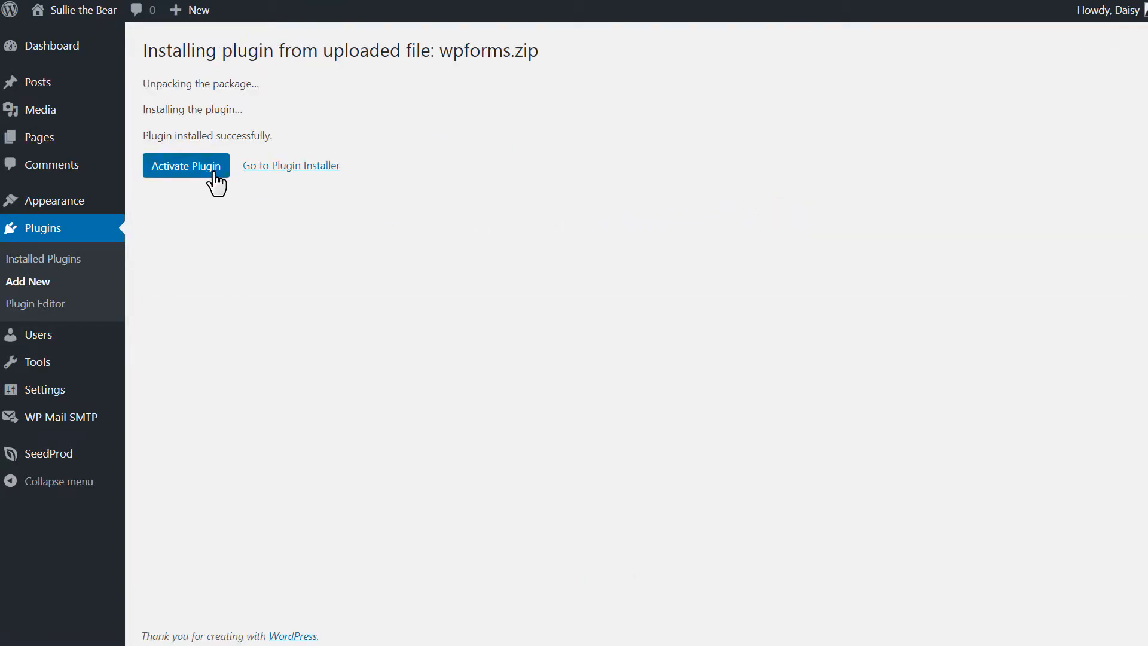
{"action": "left_click", "coordinate": [212, 176]}
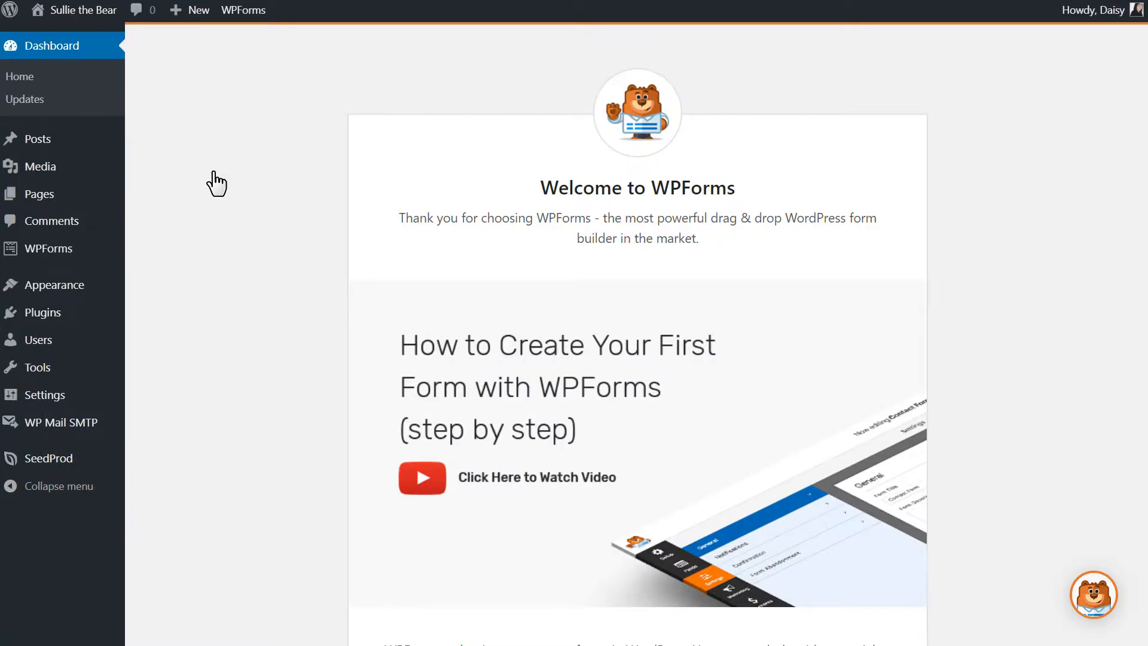
Check the Elite licence in WPForms Settings, then view the Addons list.
{"action": "mouse_move", "coordinate": [77, 251]}
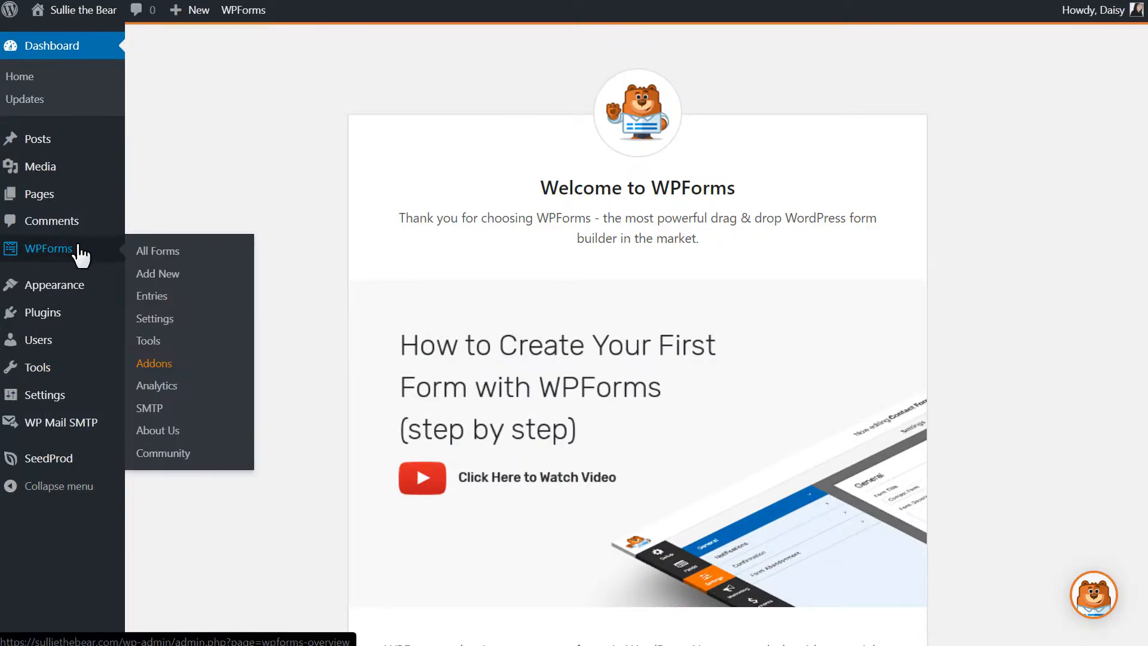
{"action": "left_click", "coordinate": [170, 320]}
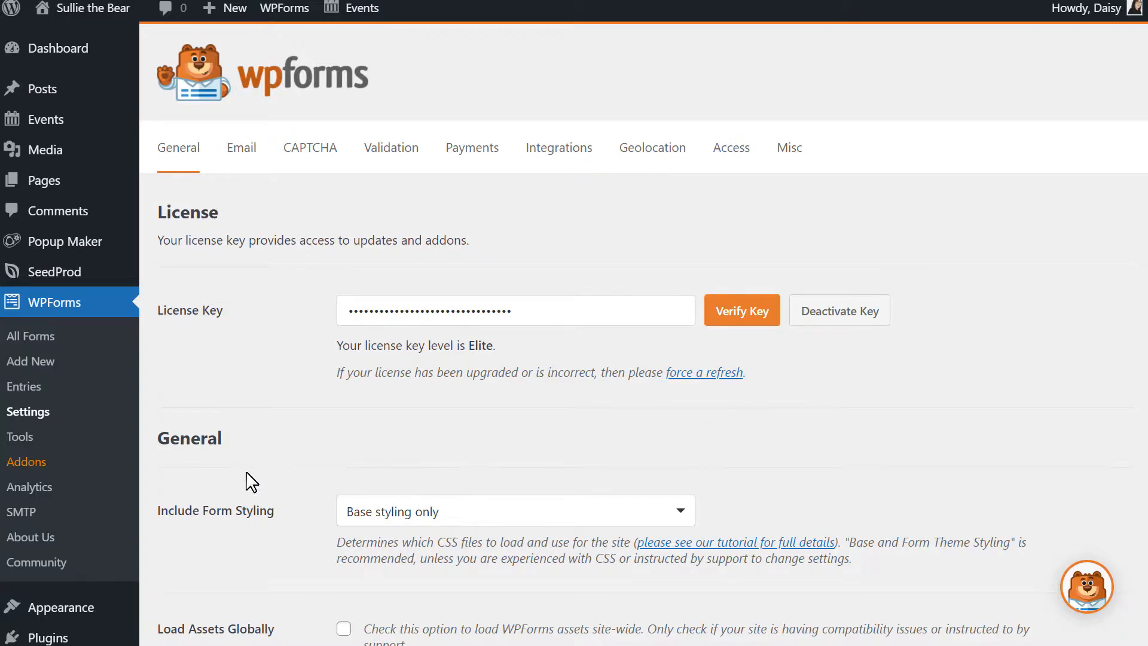
{"action": "left_click", "coordinate": [47, 464]}
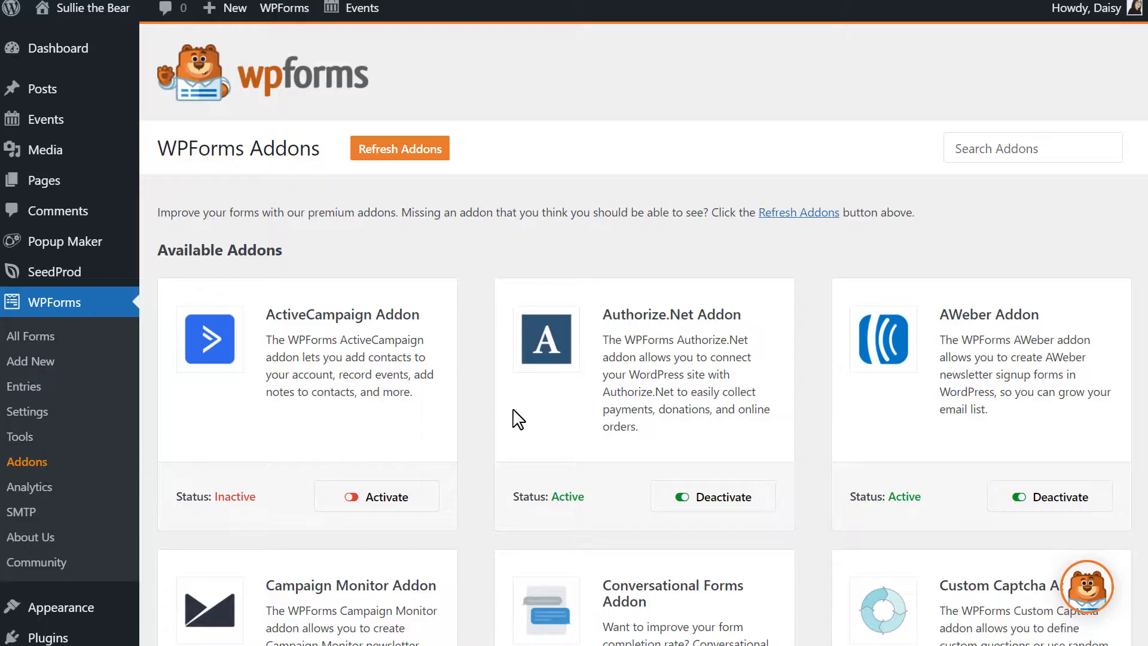
Install the Form Templates Pack addon and begin a new WPForms form.
{"action": "scroll", "coordinate": [1145, 284], "scroll_direction": "down", "scroll_amount": 13}
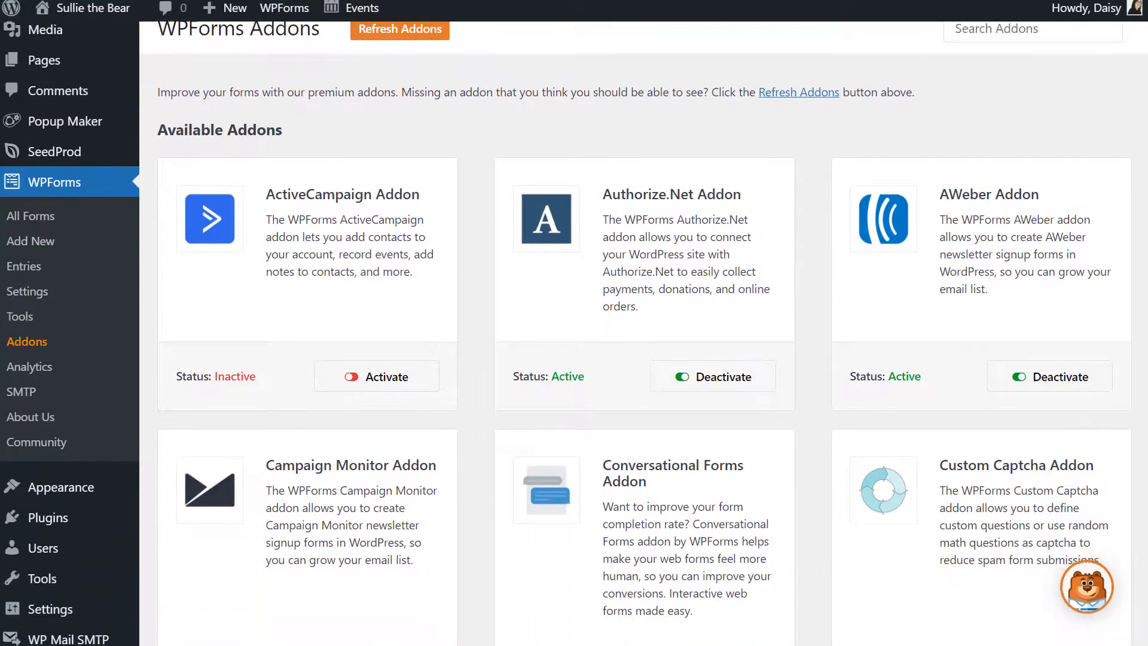
{"action": "scroll", "coordinate": [1146, 284], "scroll_direction": "down", "scroll_amount": 2}
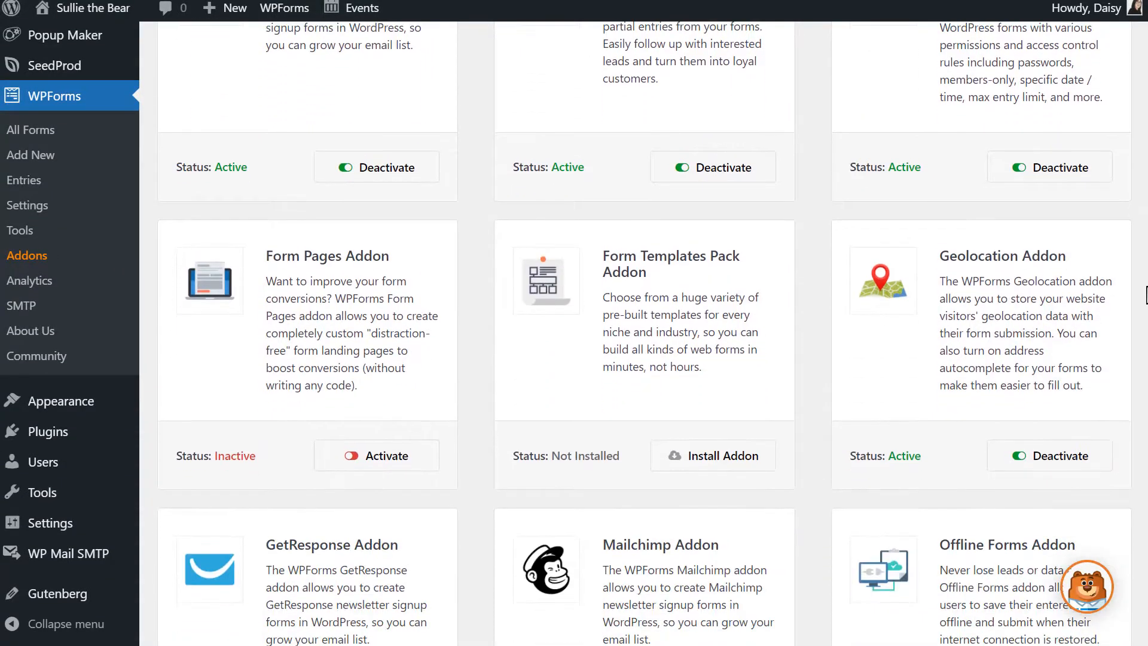
{"action": "left_click", "coordinate": [756, 467]}
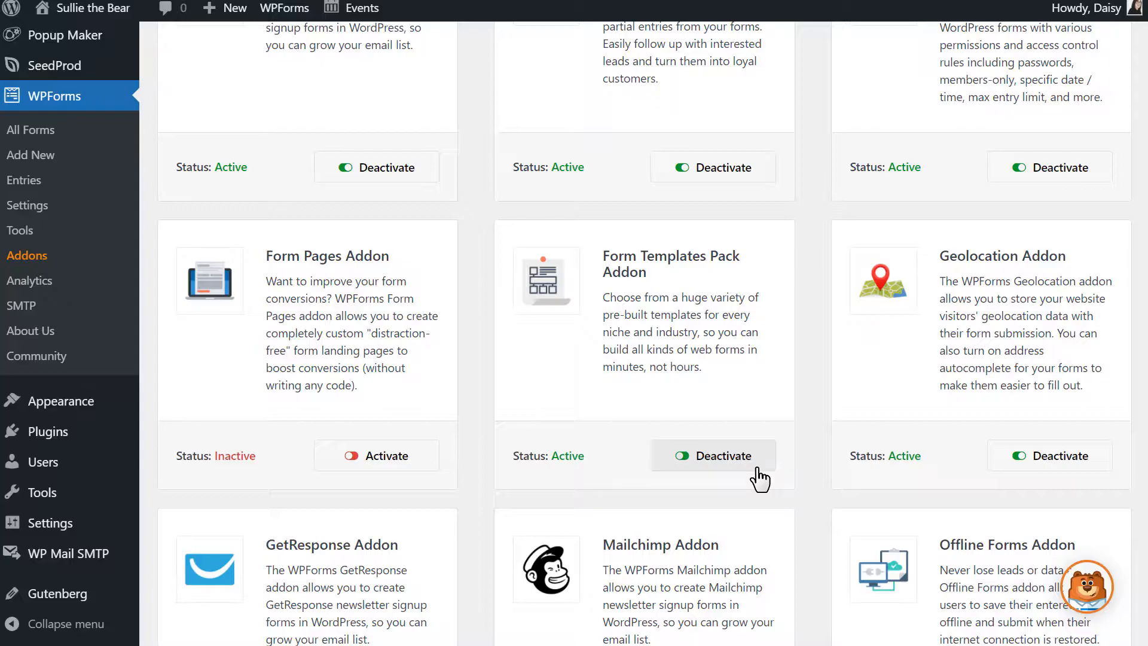
{"action": "left_click", "coordinate": [52, 157]}
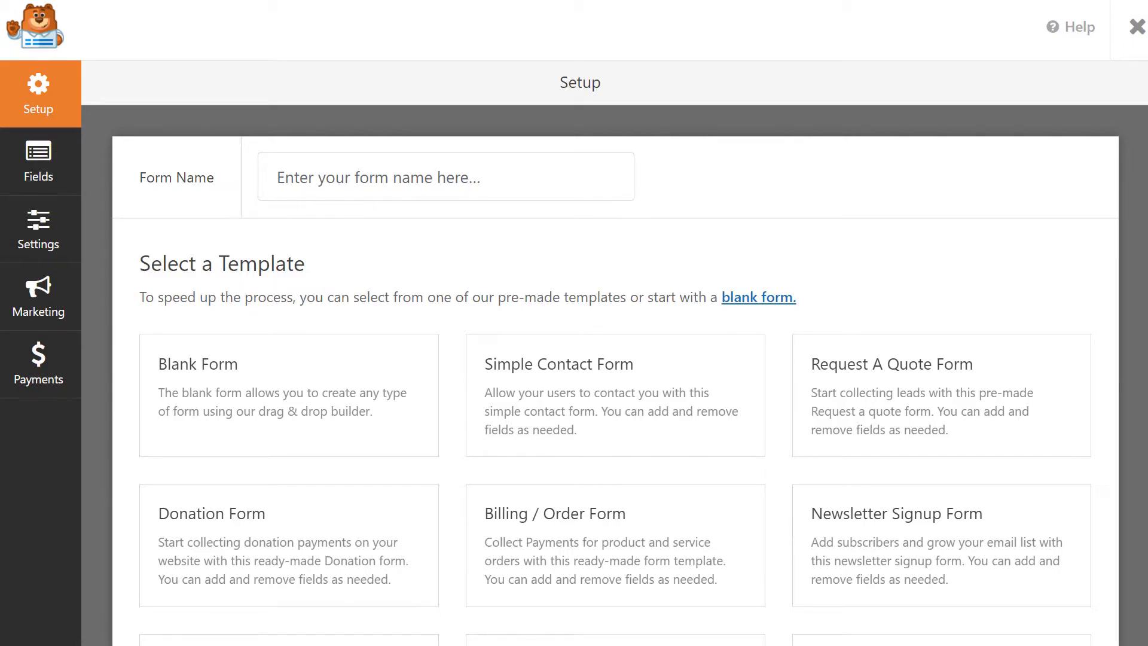
Search the additional templates for 'takeout' and create a form from Takeout Order Form.
{"action": "scroll", "coordinate": [616, 371], "scroll_direction": "down", "scroll_amount": 14}
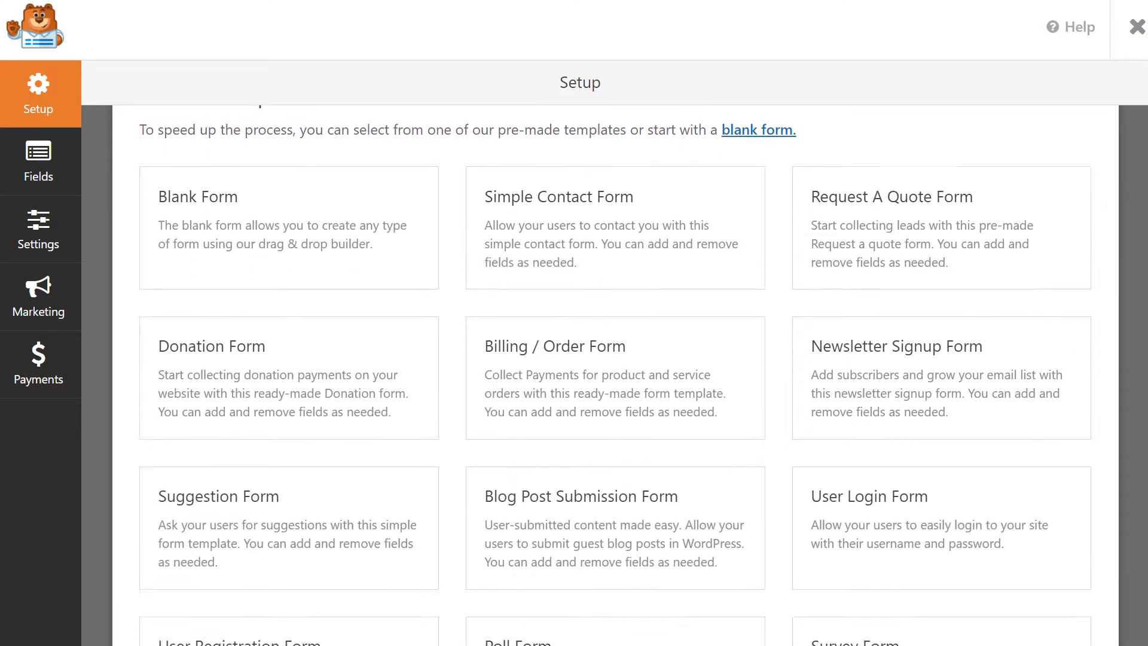
{"action": "scroll", "coordinate": [616, 371], "scroll_direction": "down", "scroll_amount": 1}
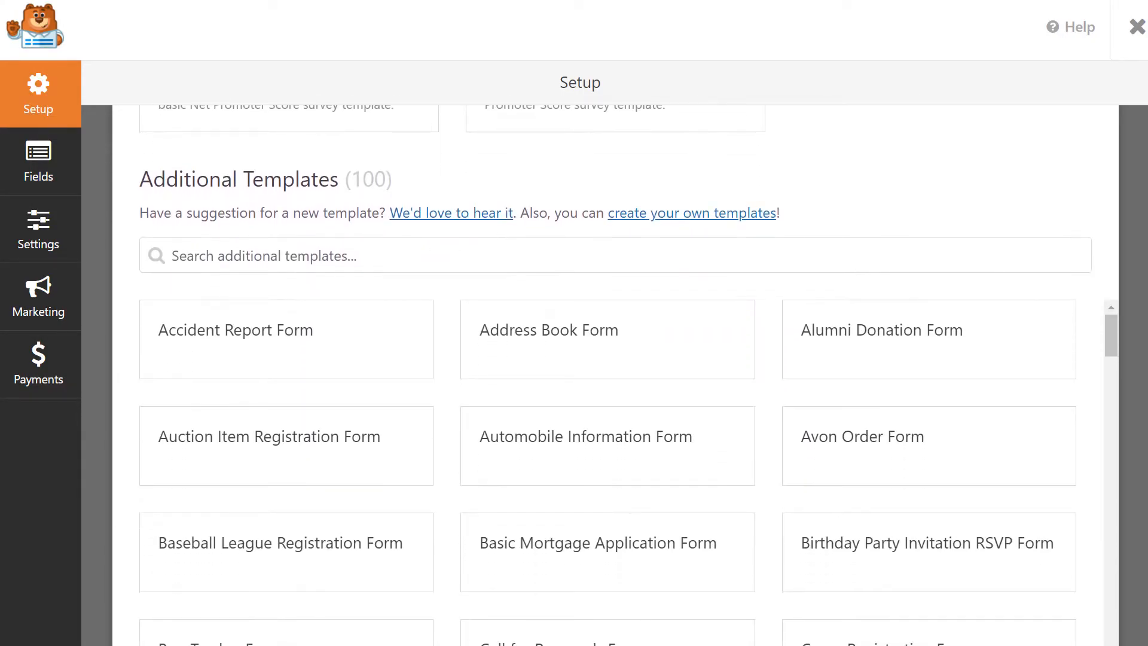
{"action": "left_click", "coordinate": [851, 259]}
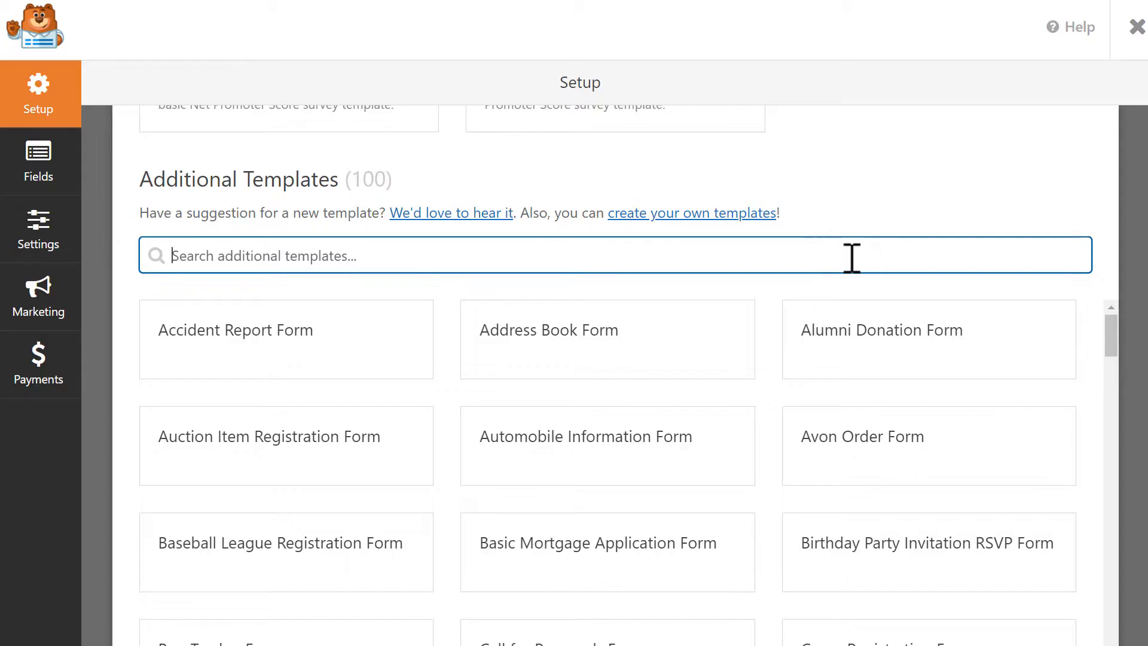
{"action": "type", "text": "takeout"}
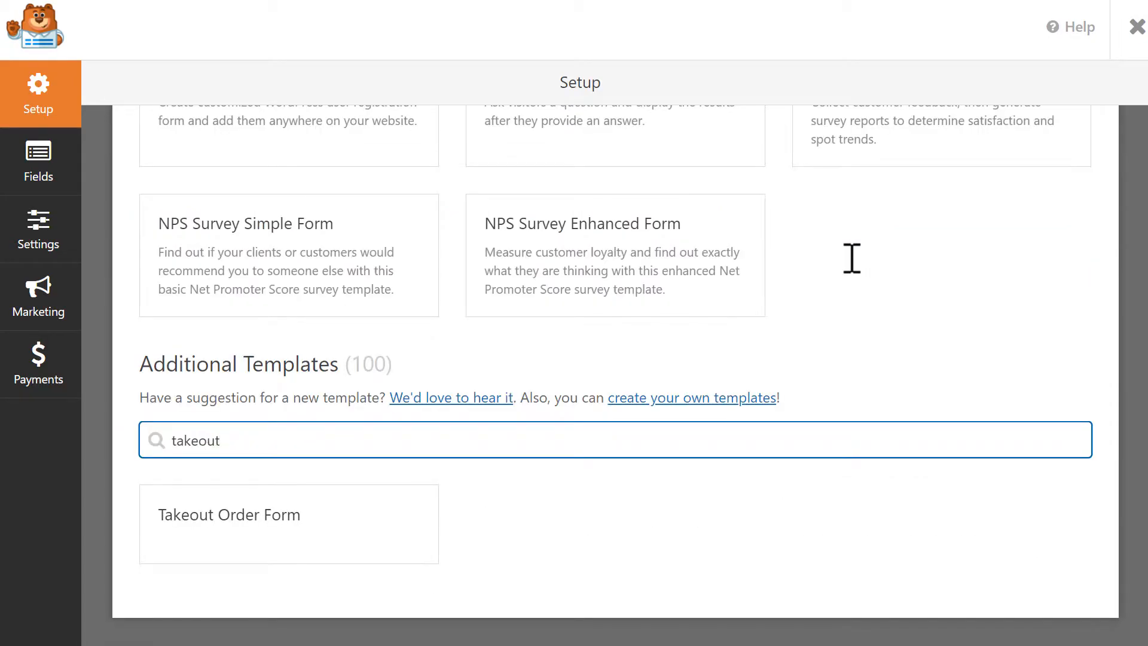
{"action": "left_click", "coordinate": [317, 526]}
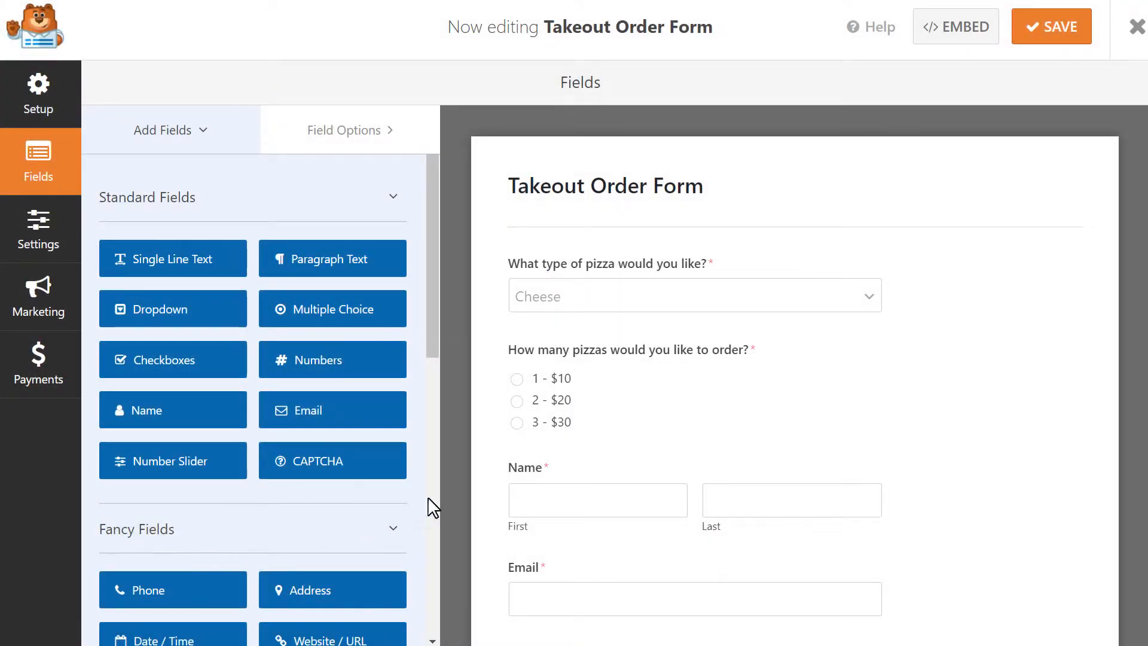
{"action": "scroll", "coordinate": [1145, 254], "scroll_direction": "down", "scroll_amount": 2}
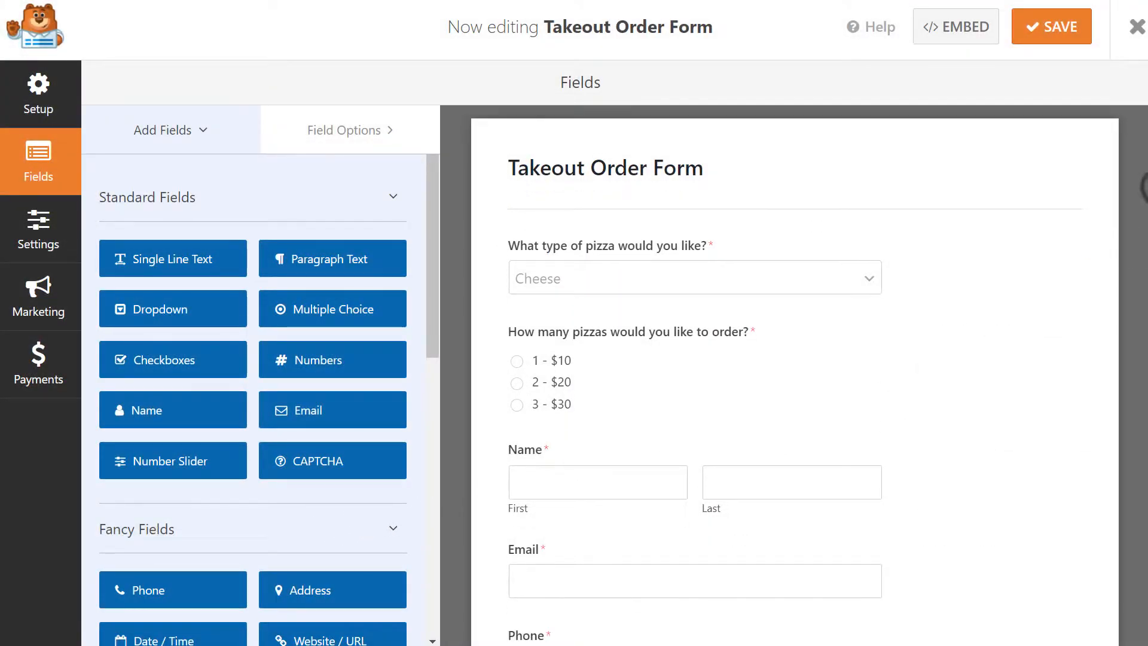
{"action": "left_click", "coordinate": [902, 190]}
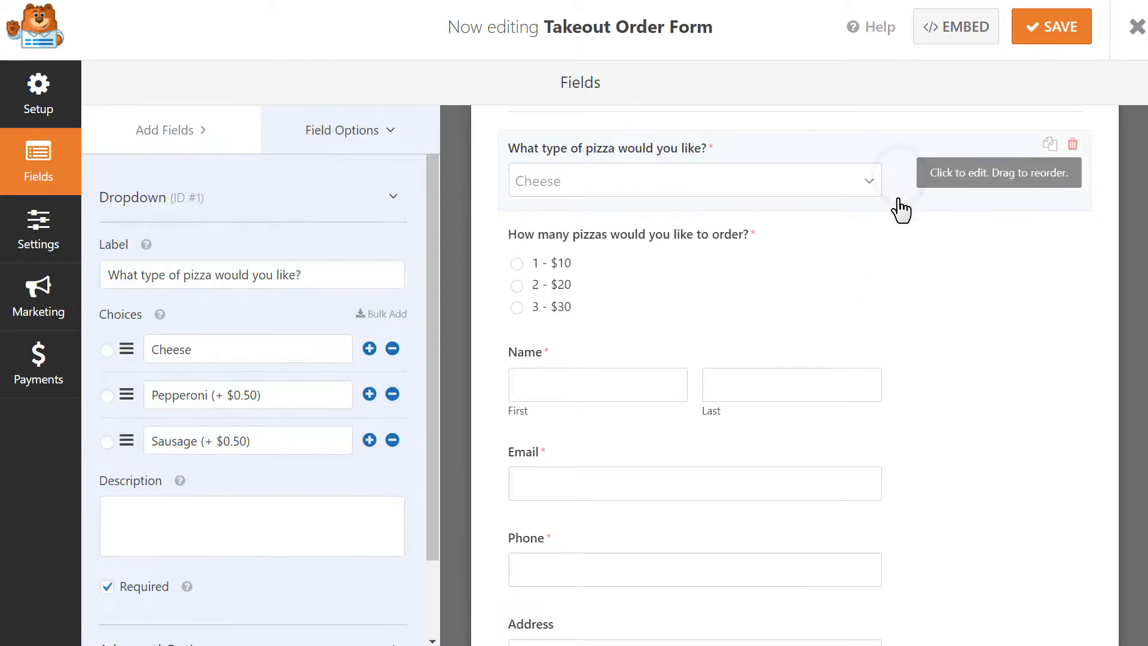
{"action": "left_click", "coordinate": [877, 259]}
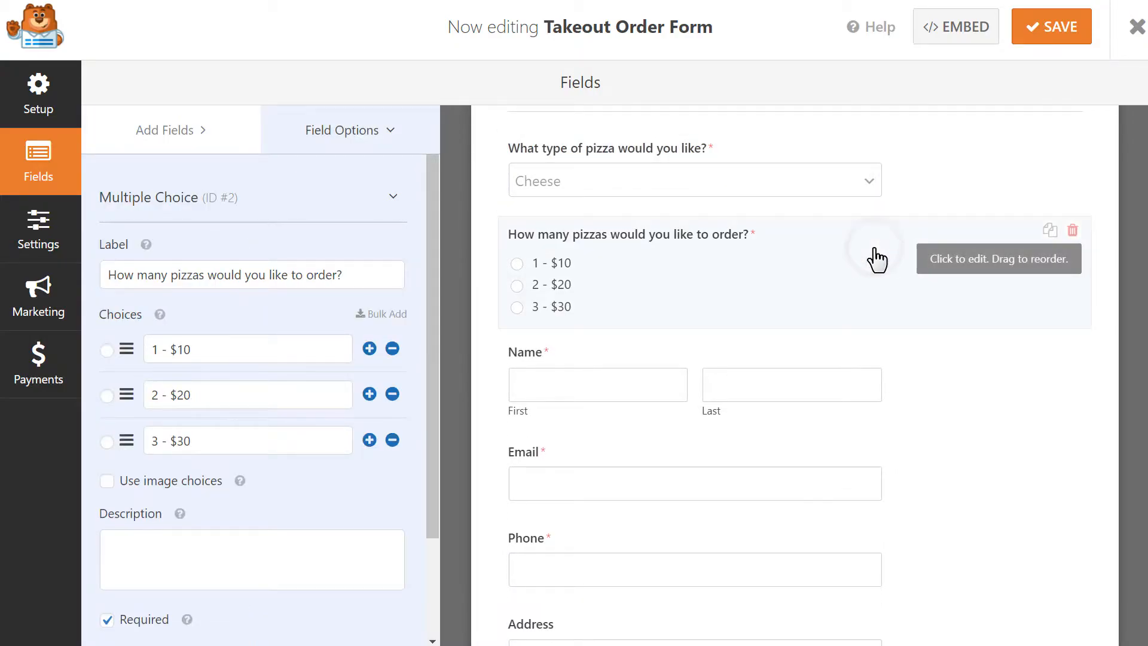
{"action": "left_click", "coordinate": [917, 362]}
{"action": "left_click", "coordinate": [919, 457]}
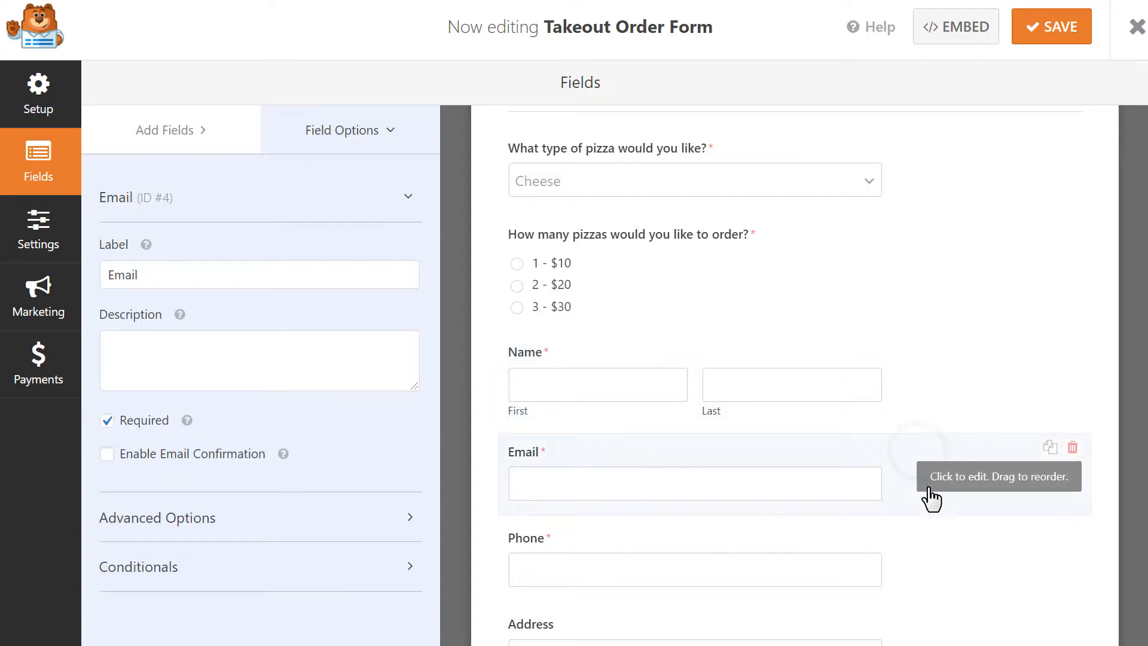
{"action": "left_click", "coordinate": [917, 568]}
{"action": "scroll", "coordinate": [917, 569], "scroll_direction": "down", "scroll_amount": 5}
{"action": "left_click", "coordinate": [915, 529]}
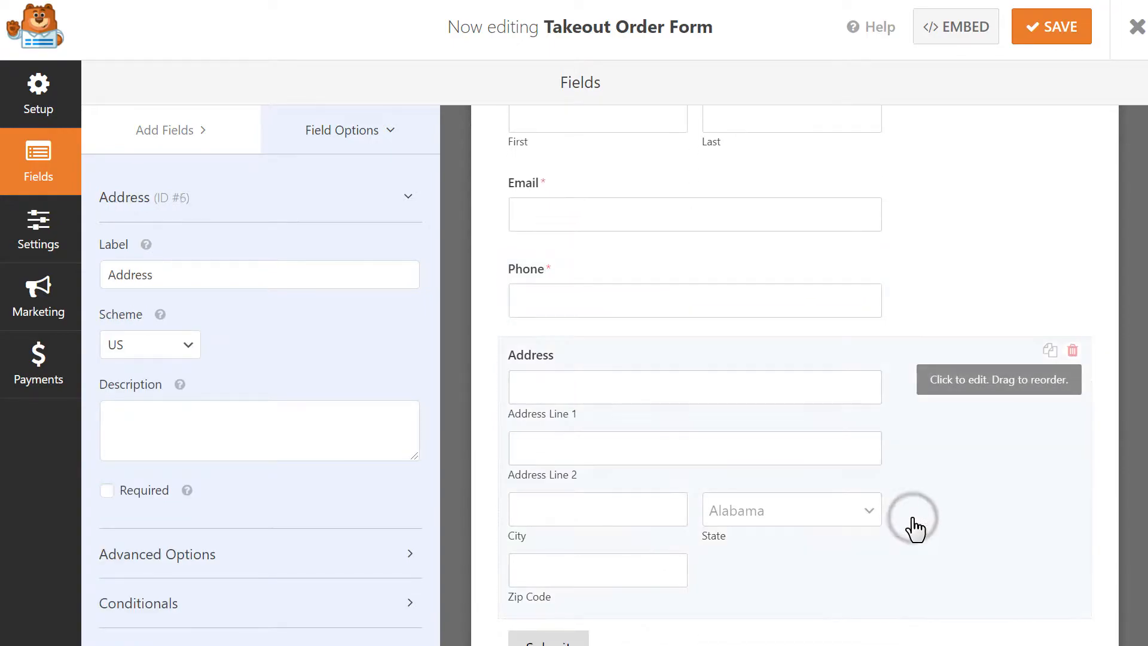
{"action": "left_click_drag", "start_coordinate": [1143, 472], "coordinate": [1137, 259]}
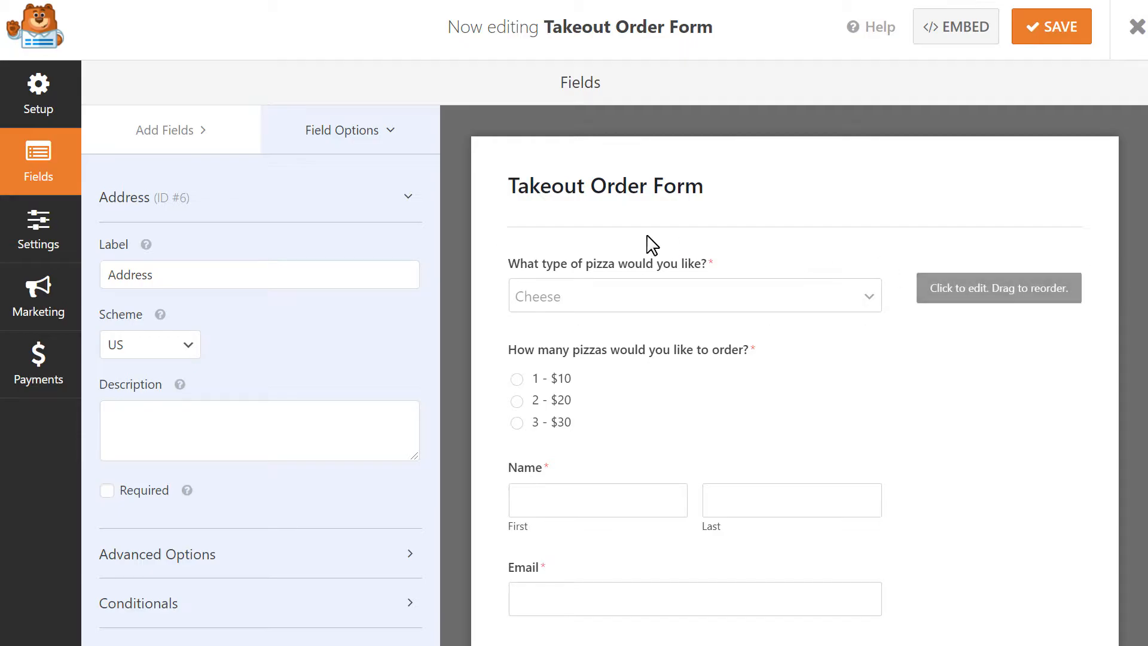
{"action": "left_click", "coordinate": [195, 140]}
{"action": "mouse_move", "coordinate": [205, 259]}
{"action": "left_mouse_down"}
{"action": "mouse_move", "coordinate": [302, 287]}
{"action": "mouse_move", "coordinate": [631, 276]}
{"action": "mouse_move", "coordinate": [628, 266]}
{"action": "mouse_move", "coordinate": [229, 271]}
{"action": "mouse_move", "coordinate": [198, 260]}
{"action": "left_mouse_up"}
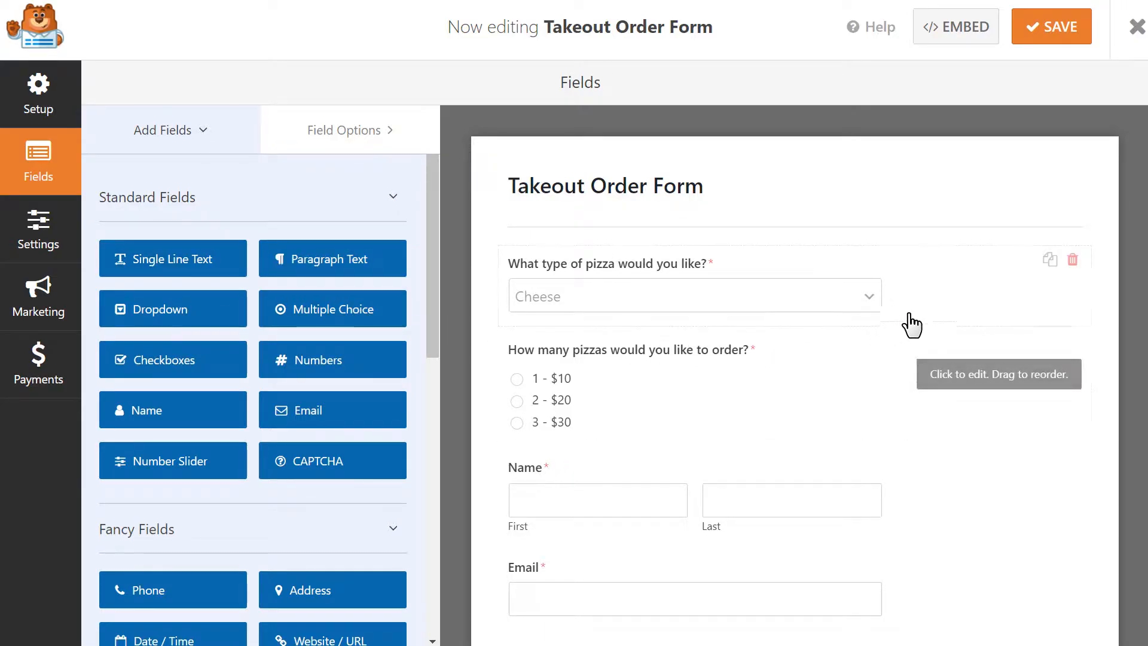
{"action": "left_click", "coordinate": [1071, 260]}
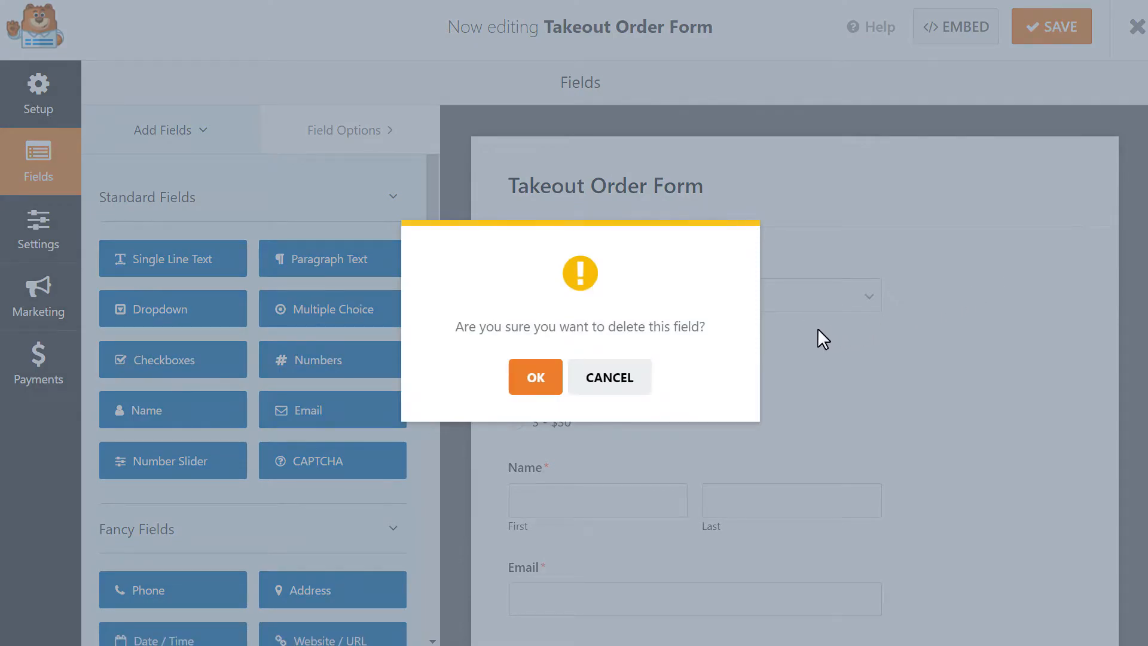
{"action": "left_click", "coordinate": [605, 386]}
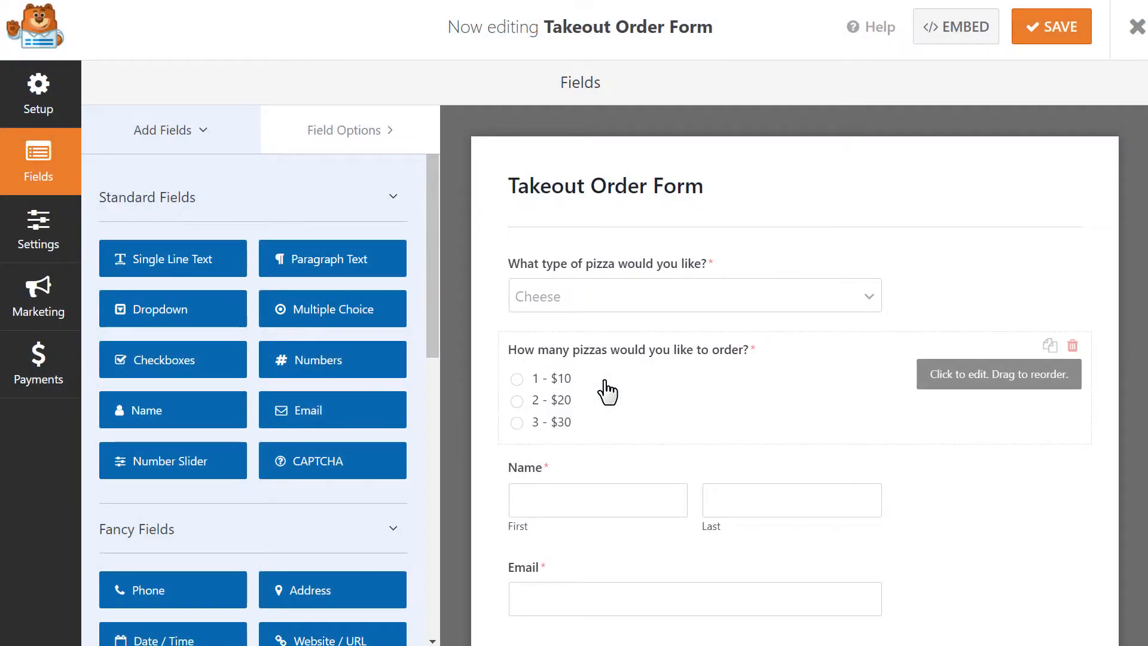
Review the pizza-count field's label, description and $10–$30 choices, then delete the pizza-type field.
{"action": "left_click", "coordinate": [605, 386]}
{"action": "left_click", "coordinate": [356, 274]}
{"action": "left_click", "coordinate": [310, 560]}
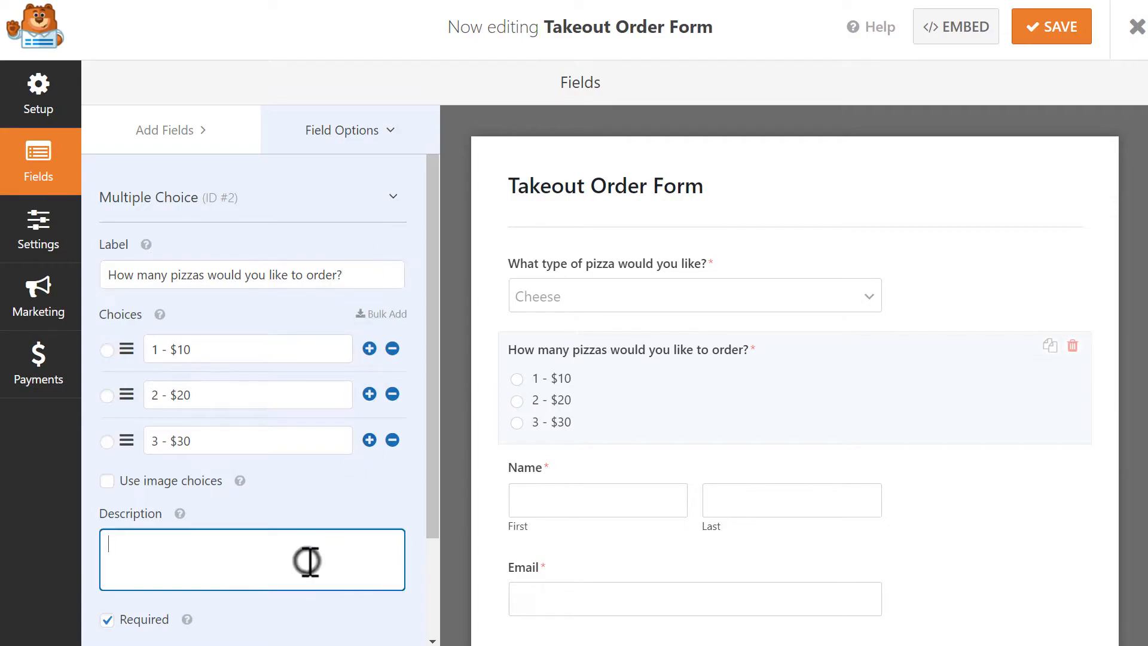
{"action": "left_click", "coordinate": [294, 348]}
{"action": "left_click", "coordinate": [290, 395]}
{"action": "left_click", "coordinate": [289, 440]}
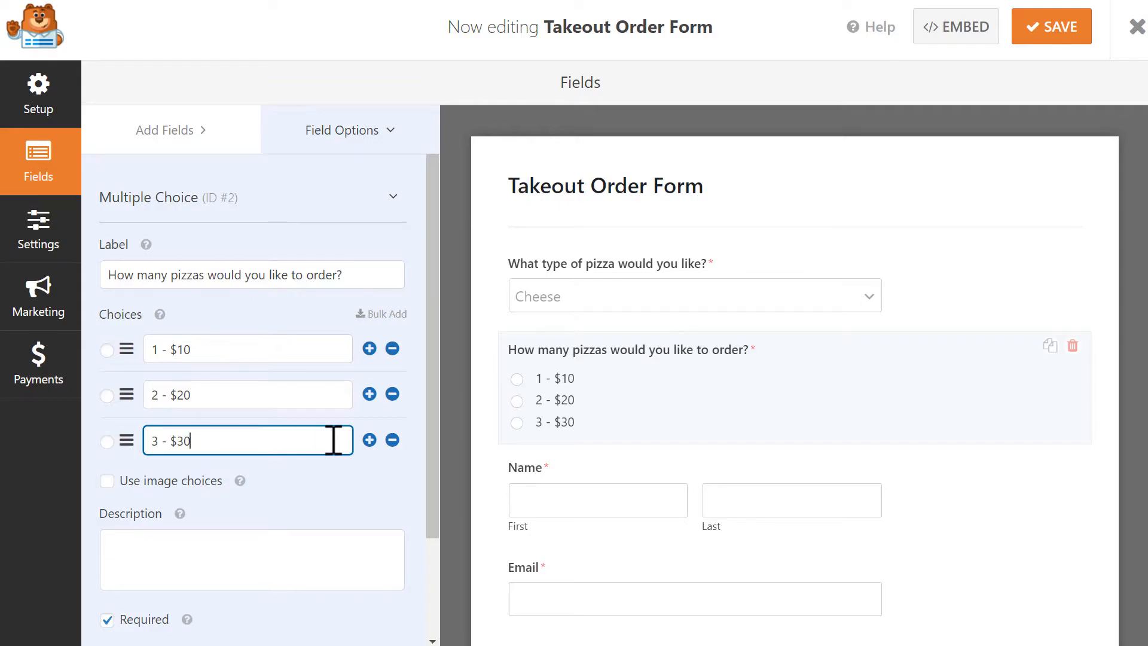
{"action": "left_click", "coordinate": [1072, 258]}
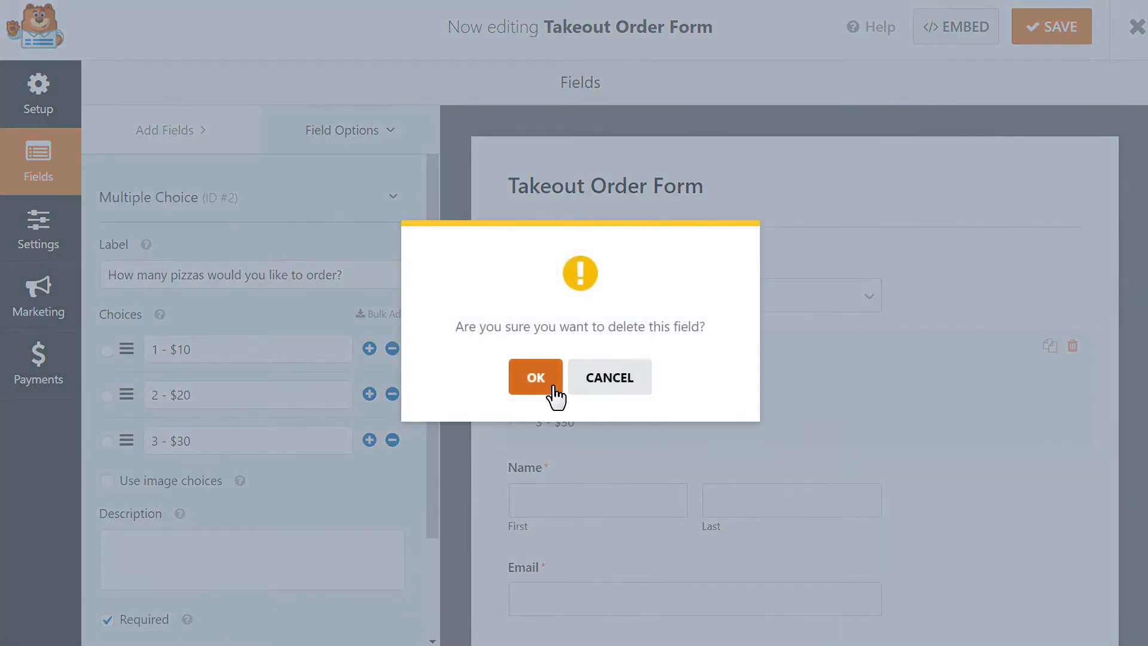
Delete both the pizza-type and pizza-count questions.
{"action": "left_click", "coordinate": [545, 382]}
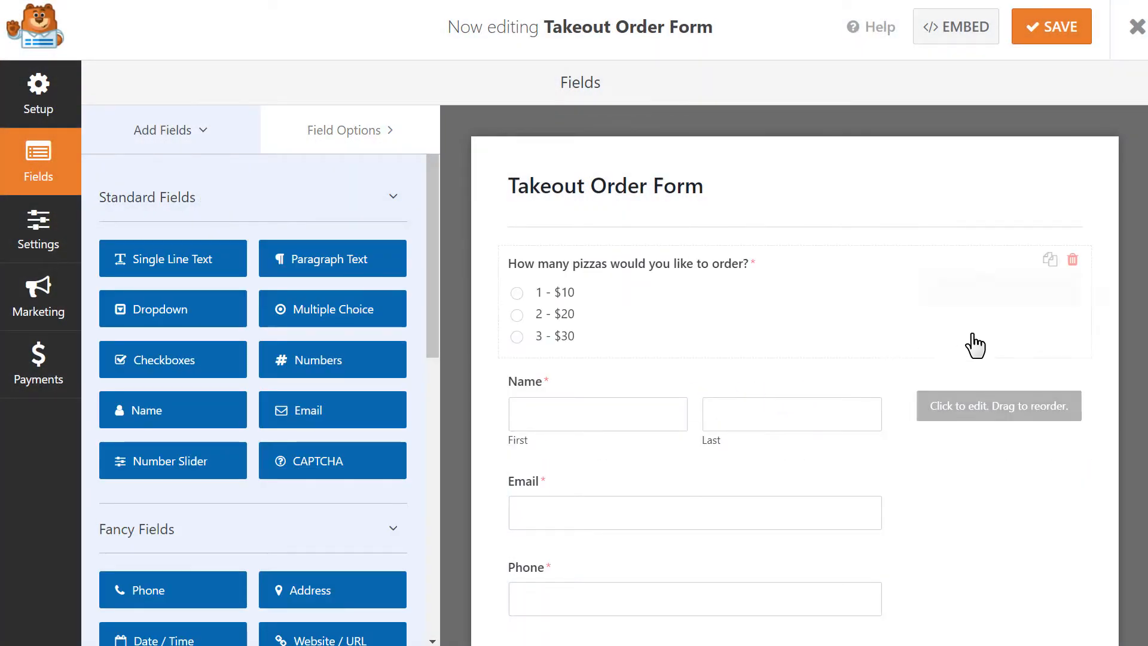
{"action": "left_click", "coordinate": [1072, 259]}
{"action": "left_click", "coordinate": [541, 384]}
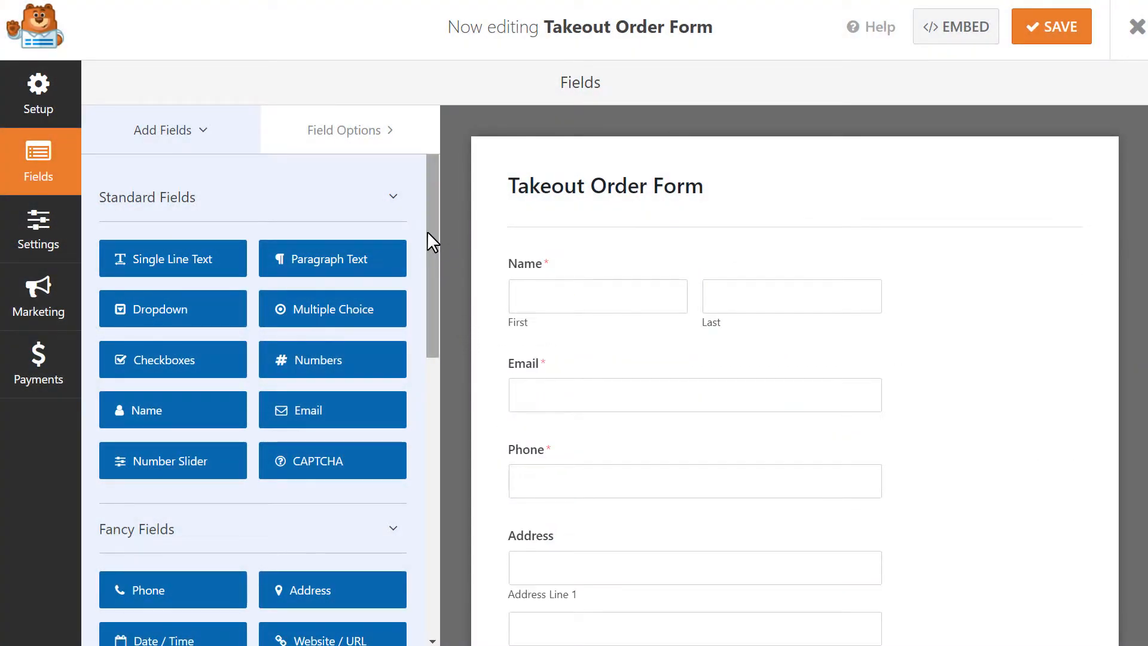
Add a Multiple Items payment field above Name and select it.
{"action": "left_click_drag", "start_coordinate": [428, 229], "coordinate": [440, 518]}
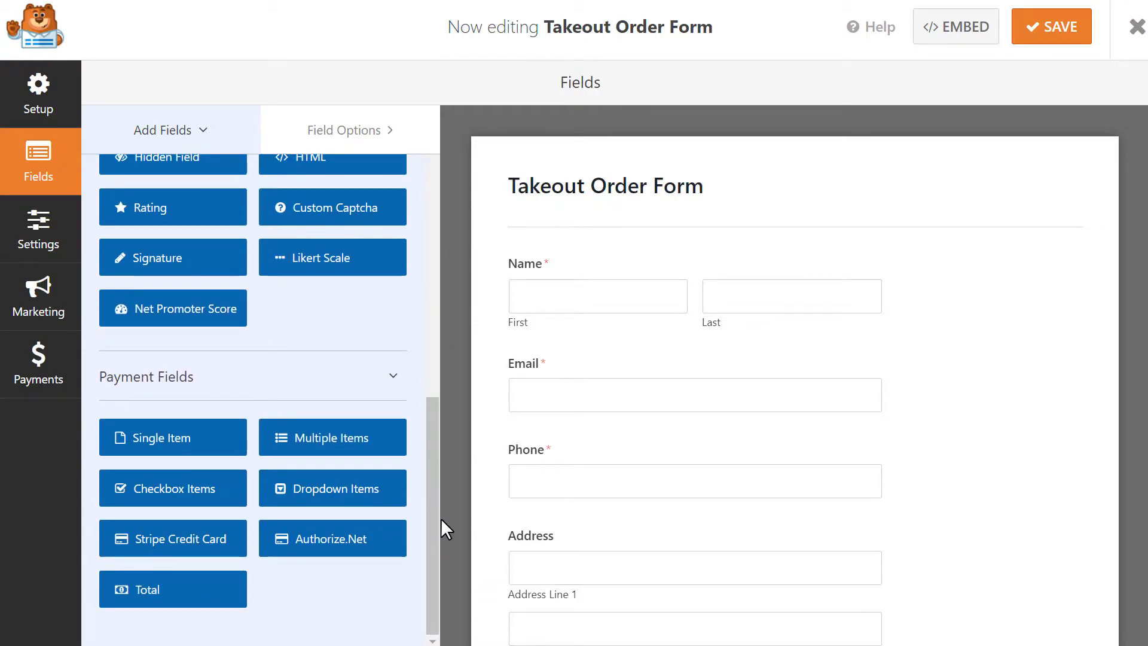
{"action": "left_click_drag", "start_coordinate": [377, 441], "coordinate": [563, 262]}
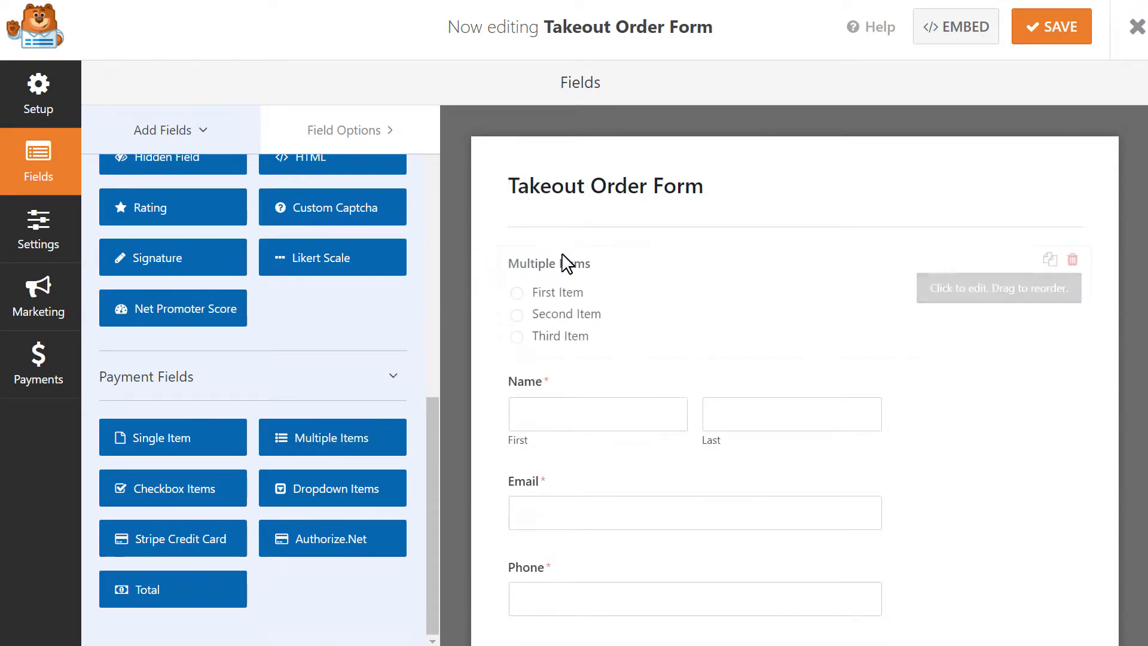
{"action": "left_click", "coordinate": [643, 274]}
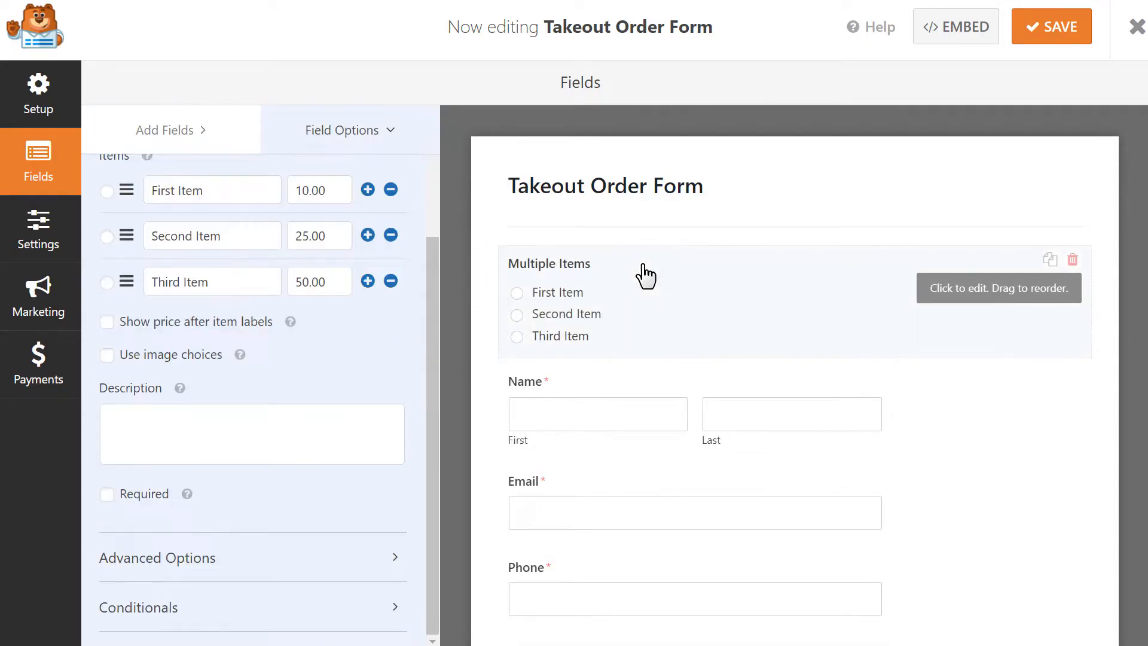
Label the field Menu and rename the first two items Tacos and Burrito de Pollo.
{"action": "left_click_drag", "start_coordinate": [434, 315], "coordinate": [442, 206]}
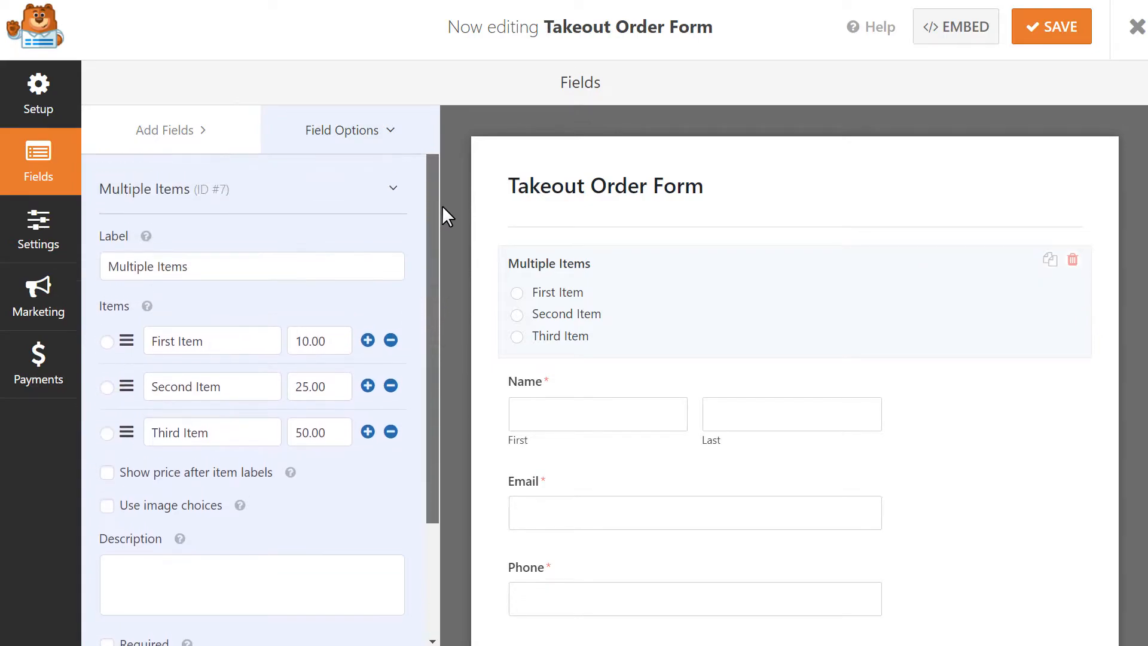
{"action": "left_click_drag", "start_coordinate": [362, 265], "coordinate": [97, 270]}
{"action": "type", "text": "Menu"}
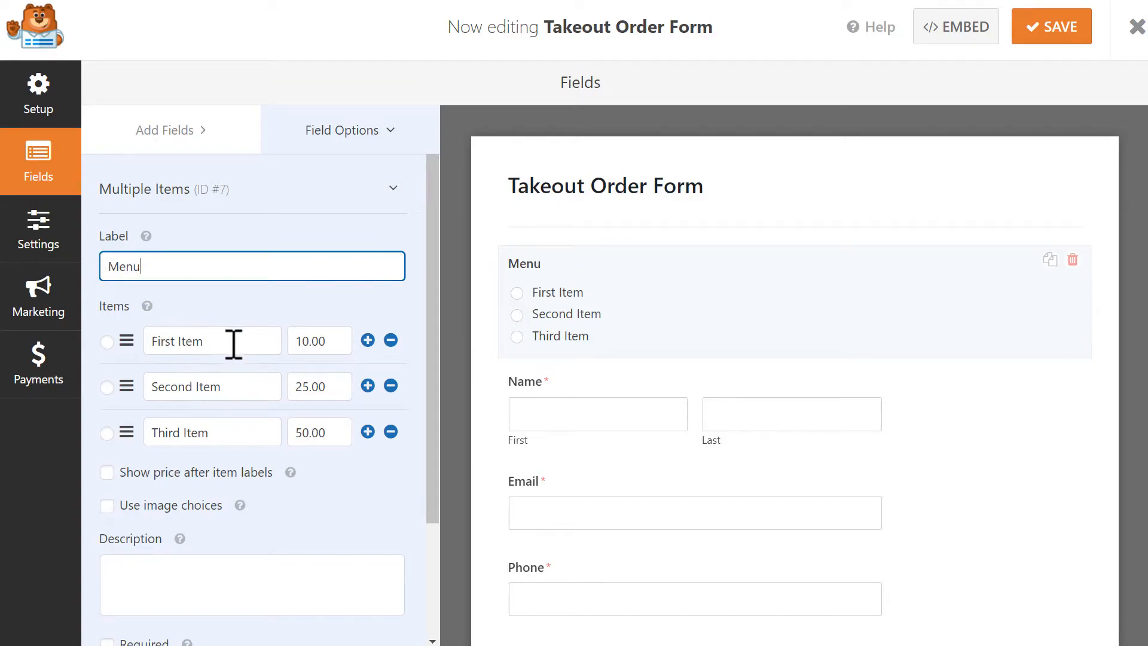
{"action": "left_click_drag", "start_coordinate": [231, 341], "coordinate": [144, 349]}
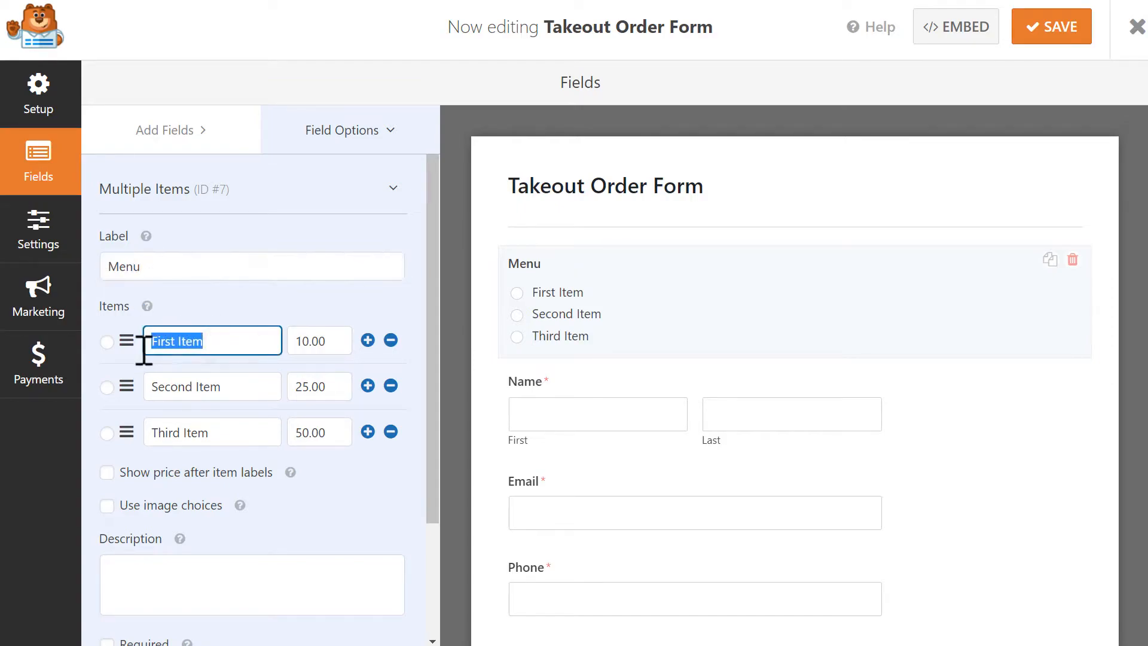
{"action": "type", "text": "Tacos"}
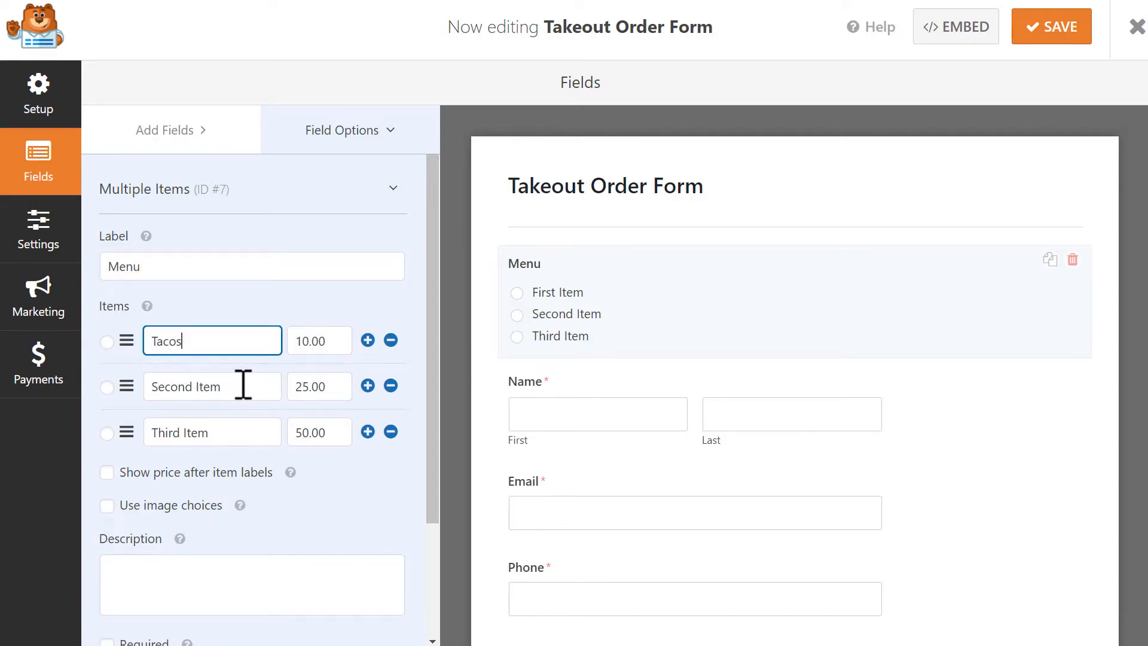
{"action": "left_click_drag", "start_coordinate": [239, 385], "coordinate": [139, 396]}
{"action": "type", "text": "Burrito"}
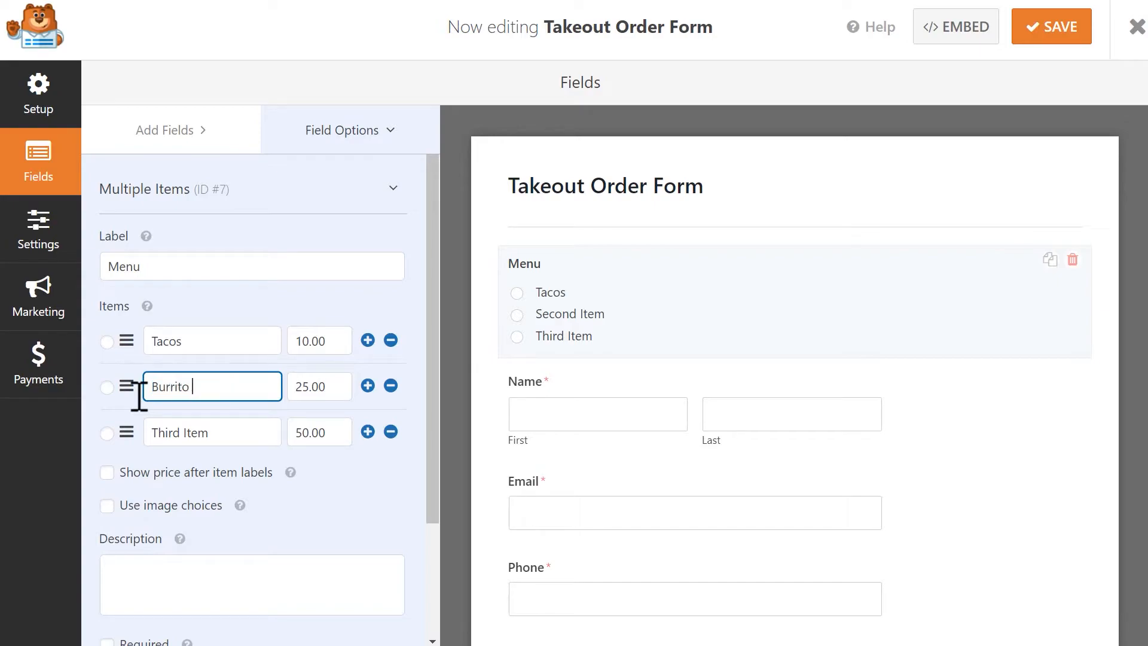
{"action": "type", "text": " de Pollo"}
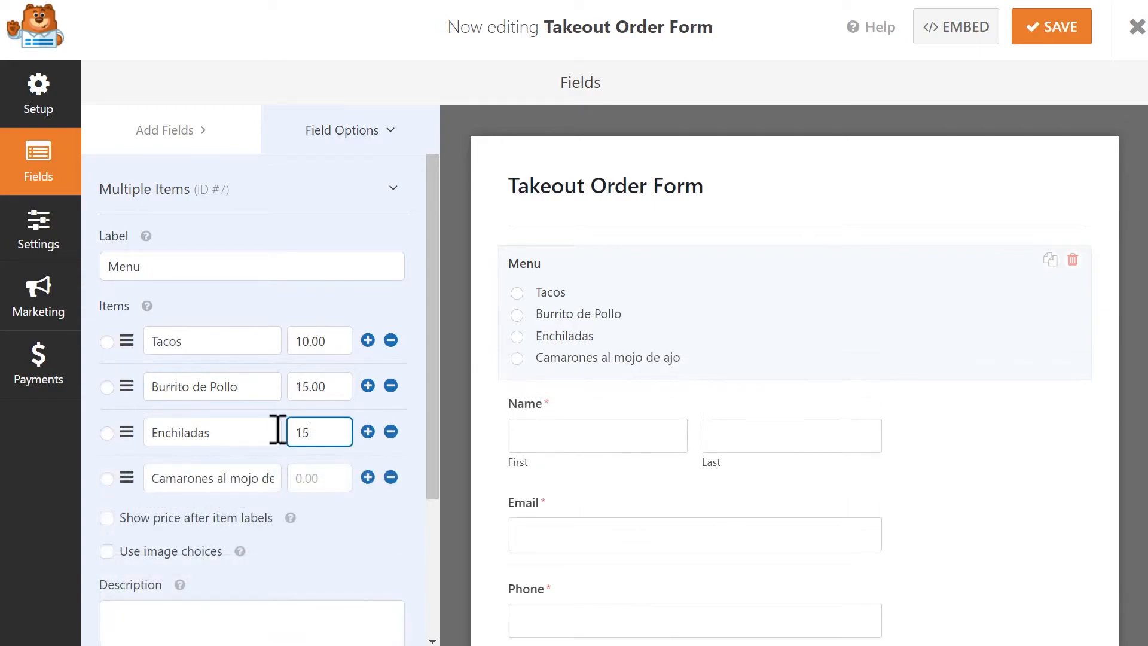
Price Camarones at 20.00 and enable price display and image choices.
{"action": "left_click", "coordinate": [307, 481]}
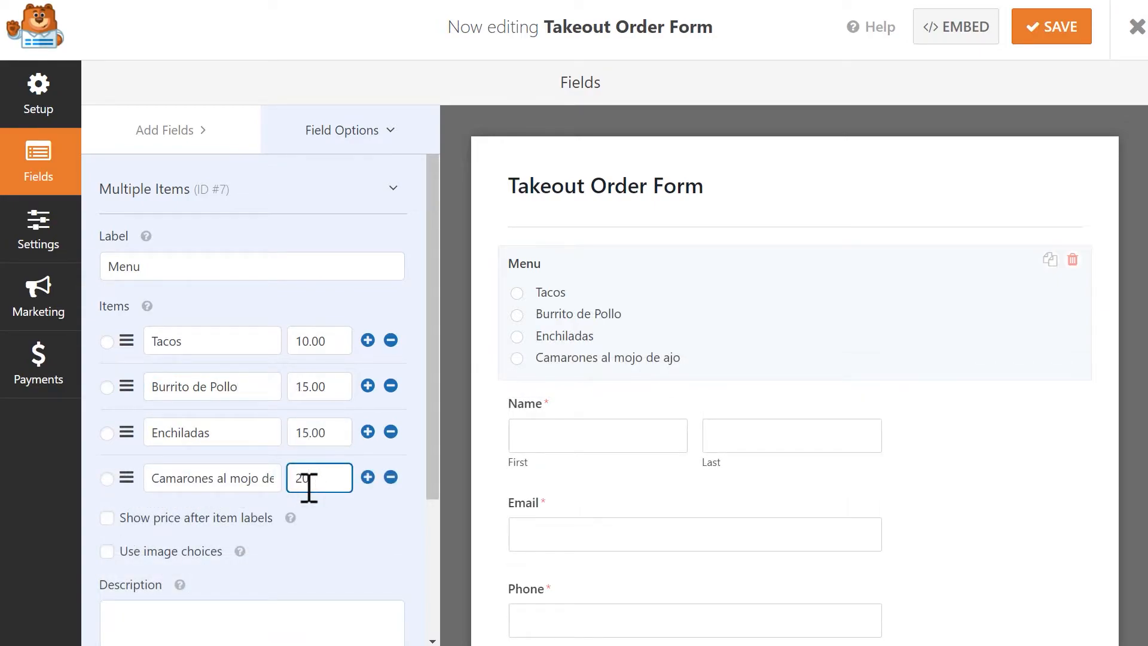
{"action": "type", "text": "20"}
{"action": "left_click", "coordinate": [323, 517]}
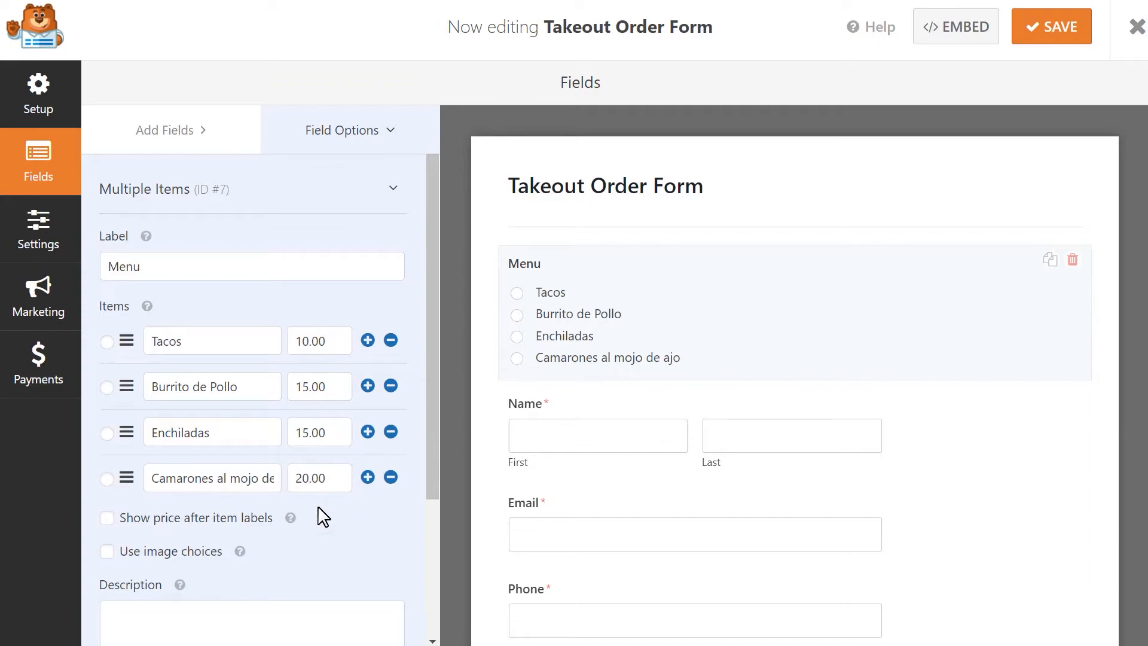
{"action": "left_click", "coordinate": [107, 518]}
{"action": "left_click", "coordinate": [107, 551]}
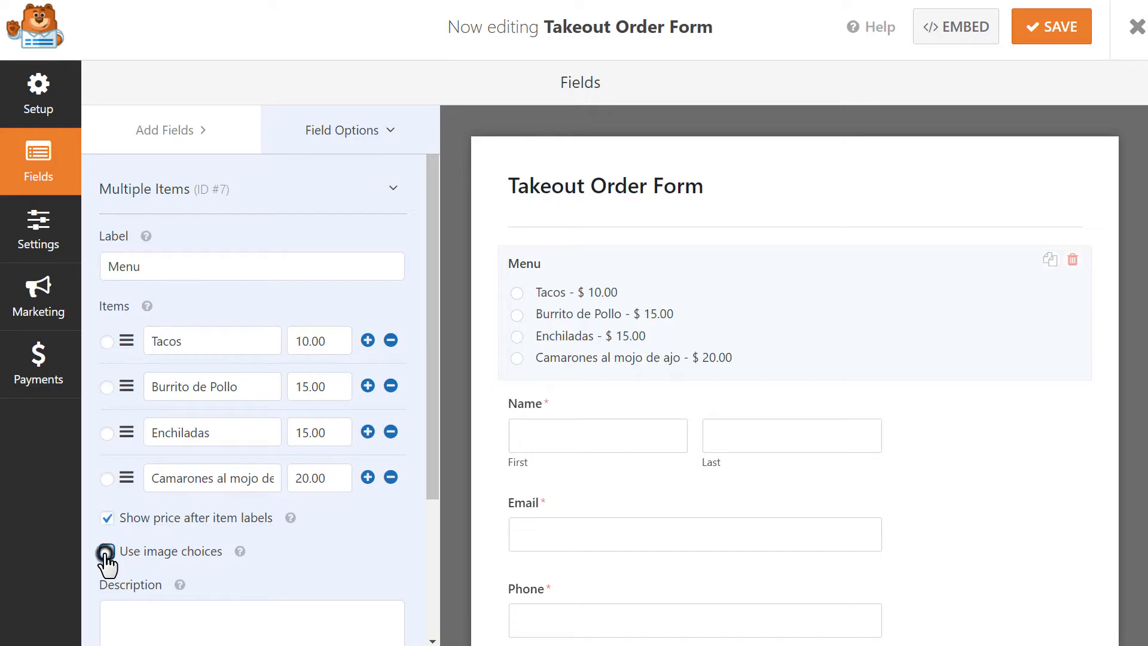
{"action": "left_click_drag", "start_coordinate": [429, 348], "coordinate": [431, 411]}
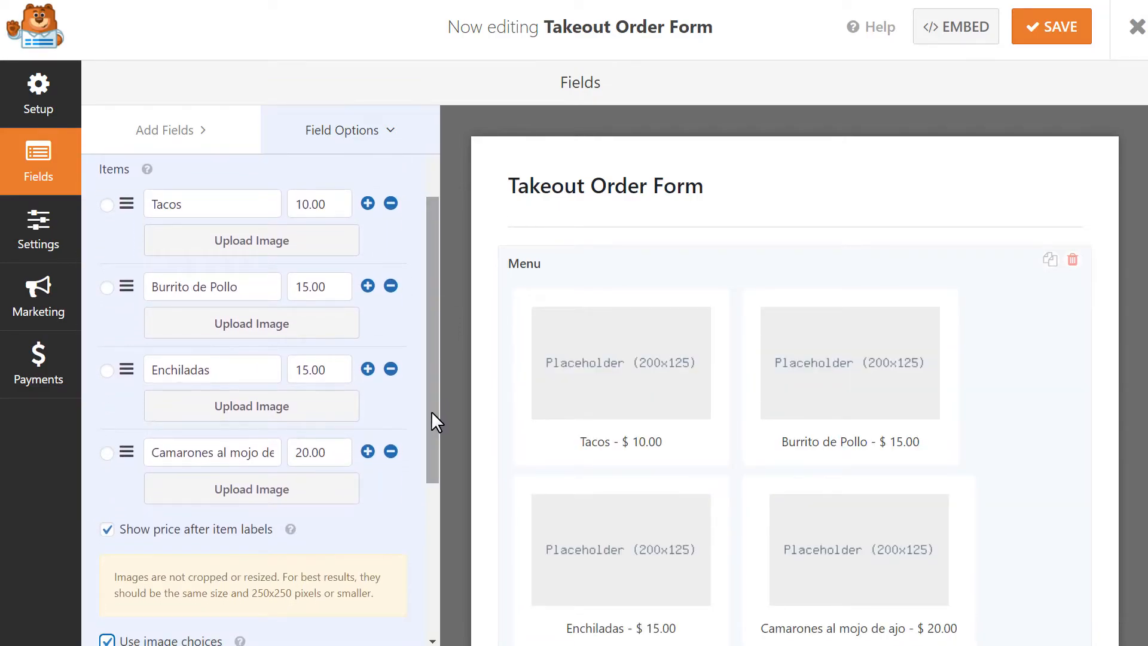
Assign tacos.jpg from the Media Library as the Tacos choice image.
{"action": "left_click", "coordinate": [321, 233]}
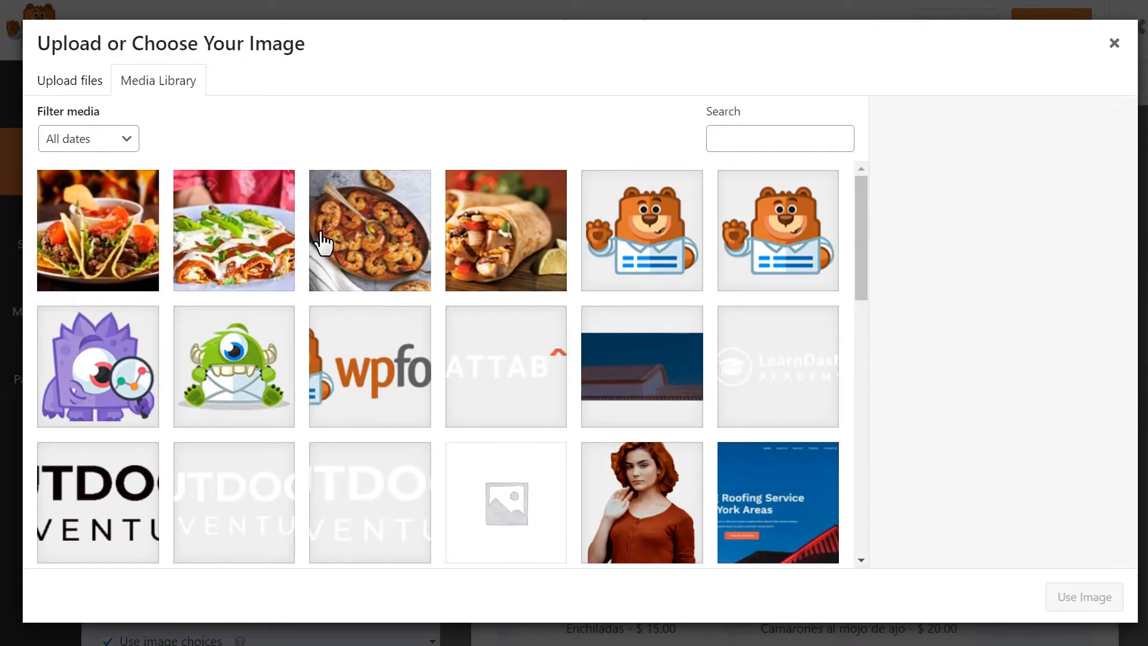
{"action": "left_click", "coordinate": [102, 219]}
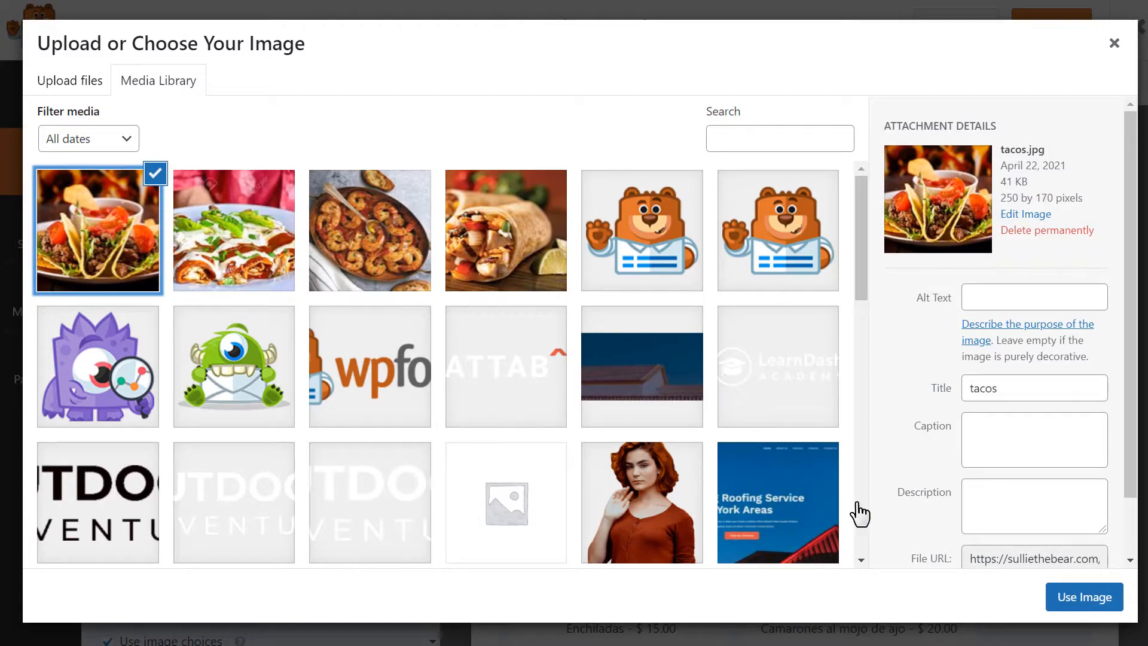
{"action": "left_click", "coordinate": [1070, 595]}
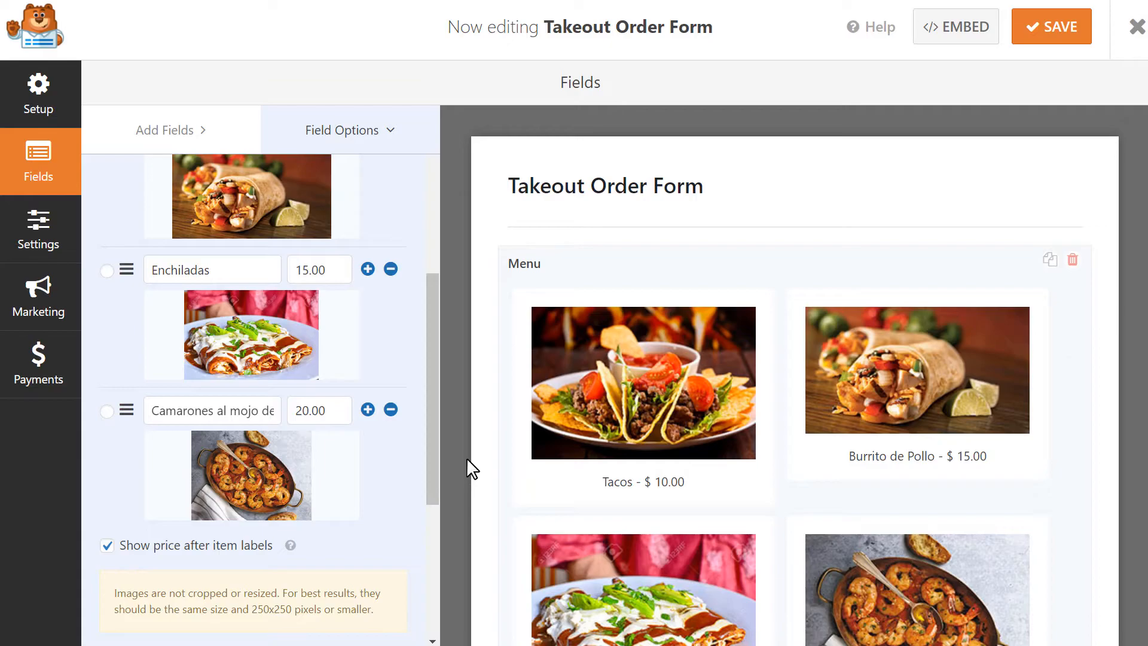
Add a Total field below the address.
{"action": "left_click", "coordinate": [167, 130]}
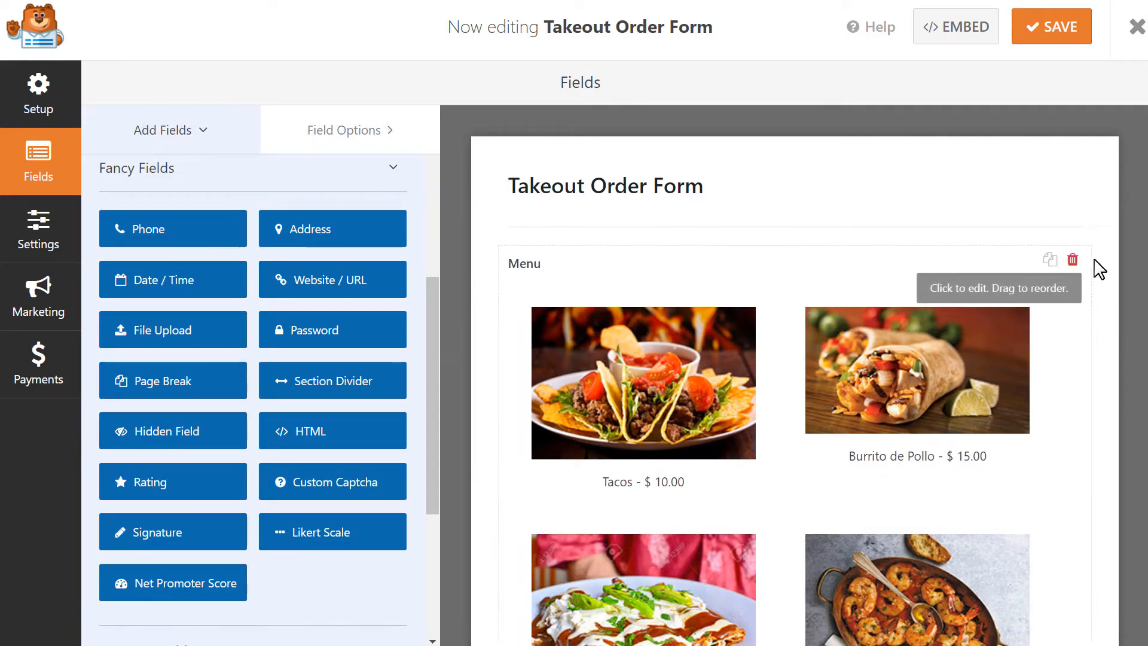
{"action": "scroll", "coordinate": [795, 382], "scroll_direction": "down", "scroll_amount": 2}
{"action": "scroll", "coordinate": [761, 469], "scroll_direction": "down", "scroll_amount": 10}
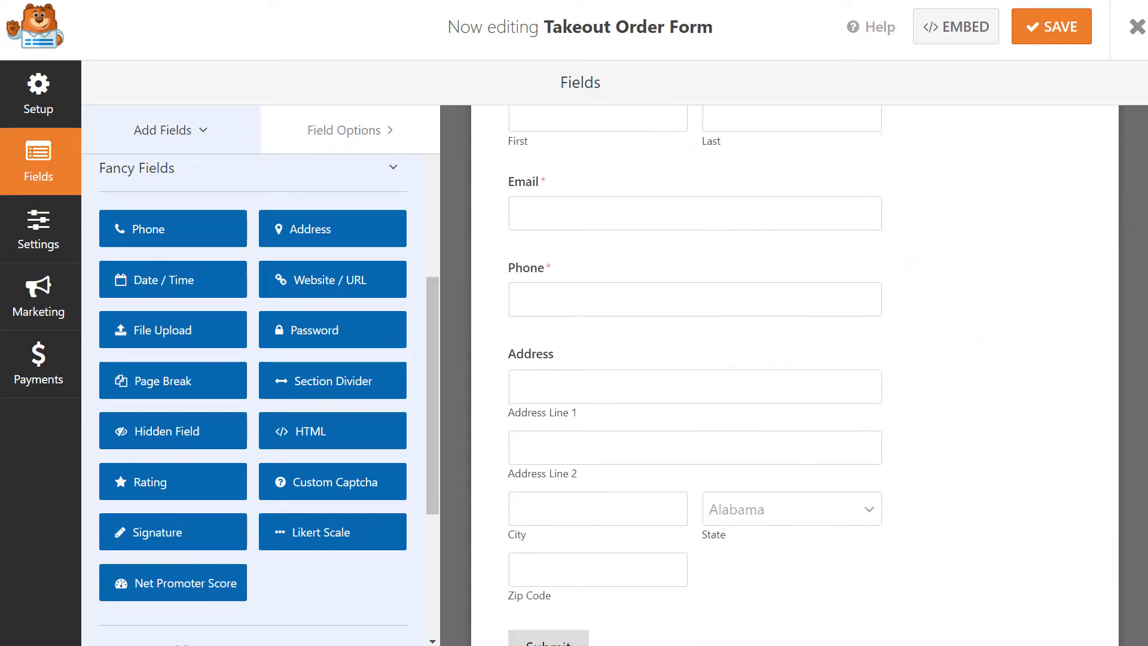
{"action": "left_click_drag", "start_coordinate": [432, 326], "coordinate": [451, 518]}
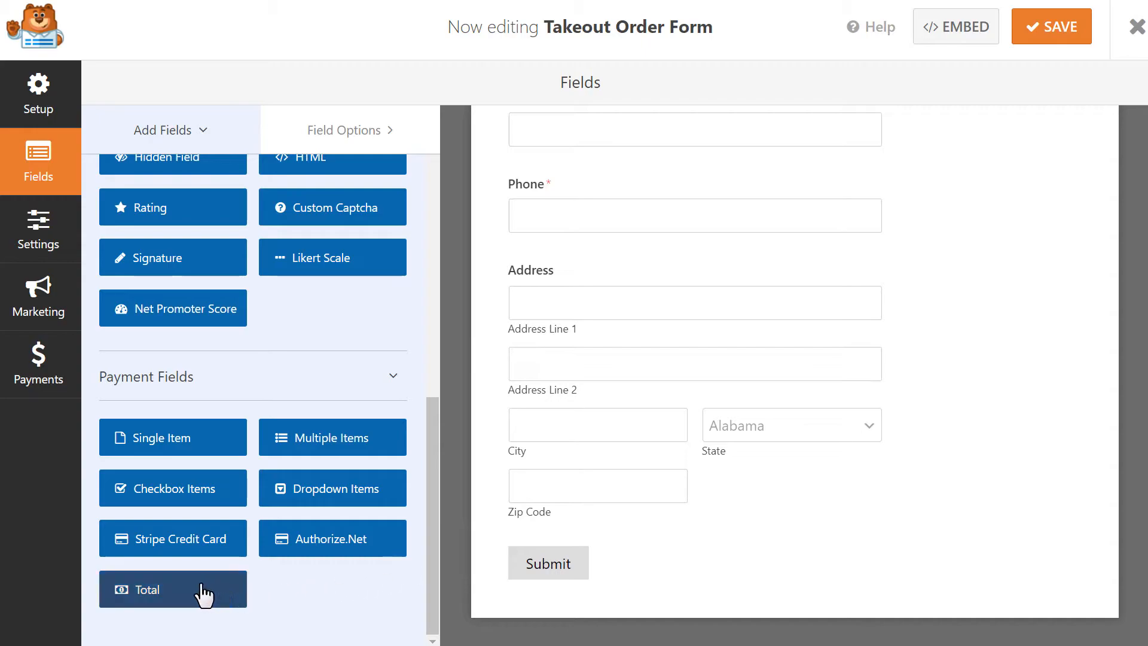
{"action": "left_click_drag", "start_coordinate": [192, 594], "coordinate": [652, 536]}
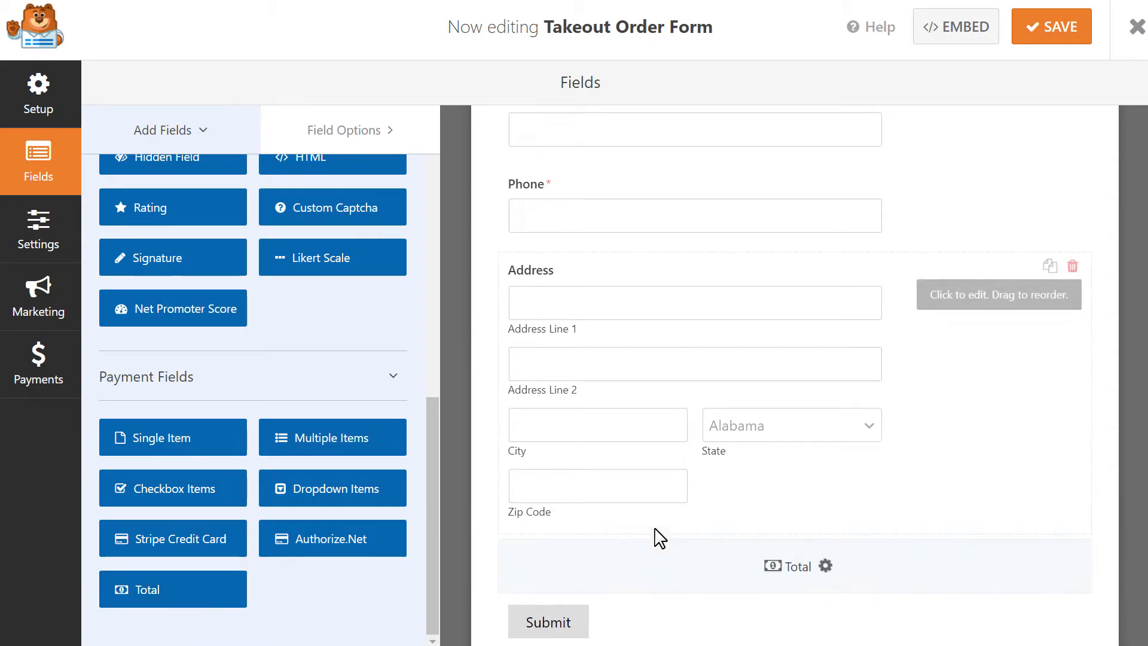
Add a Delivery Time date-and-time field and save the form.
{"action": "left_click_drag", "start_coordinate": [430, 501], "coordinate": [434, 275]}
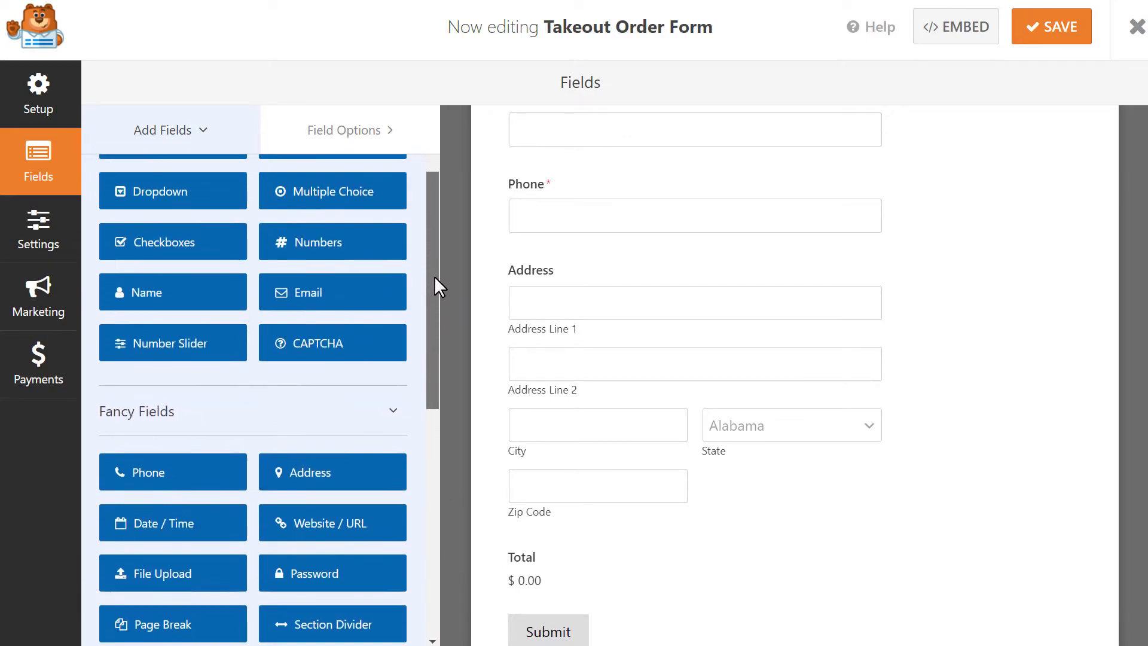
{"action": "left_click_drag", "start_coordinate": [216, 534], "coordinate": [607, 566]}
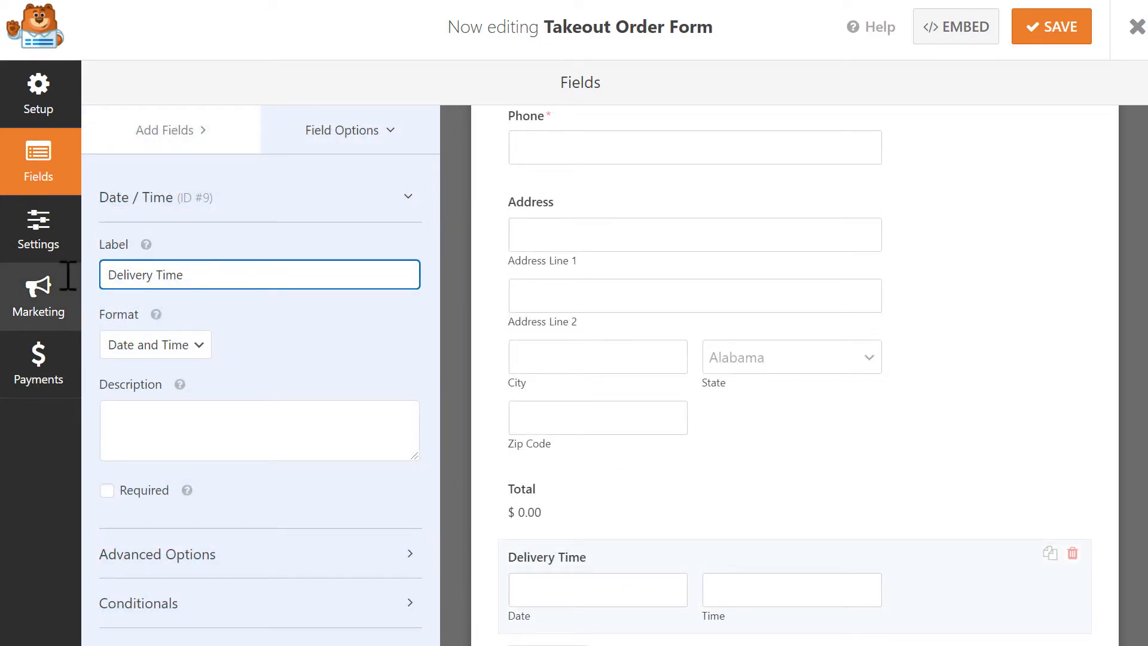
{"action": "left_click", "coordinate": [1059, 27]}
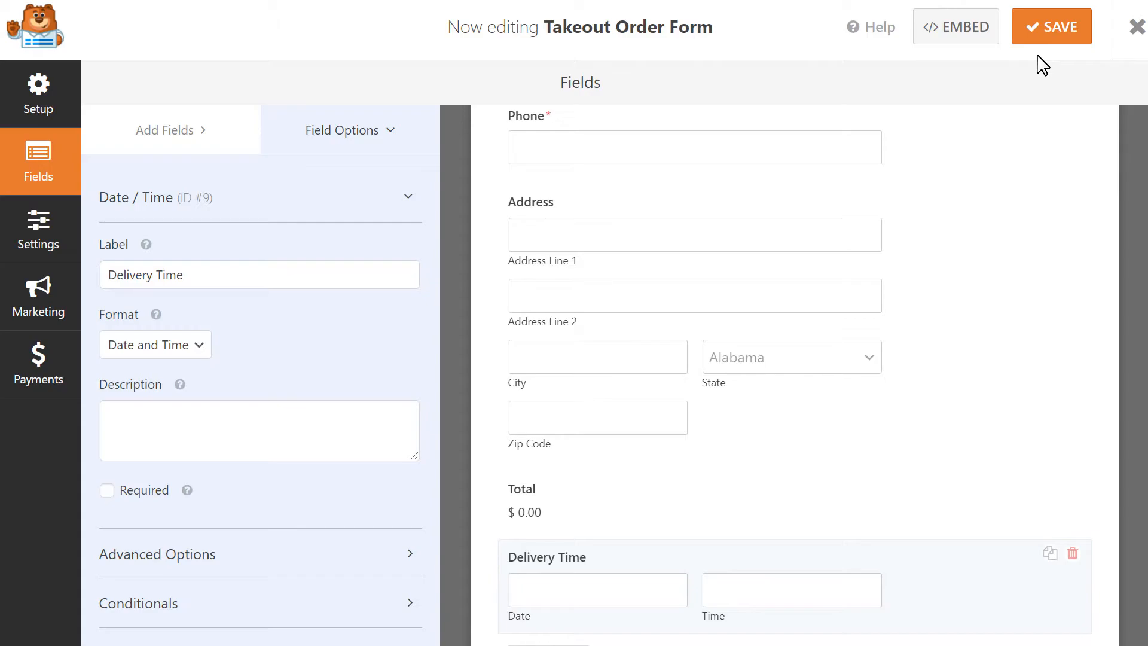
Set the default notification's Send To to the admin email plus the form's Email field, comma-separated.
{"action": "left_click", "coordinate": [57, 245]}
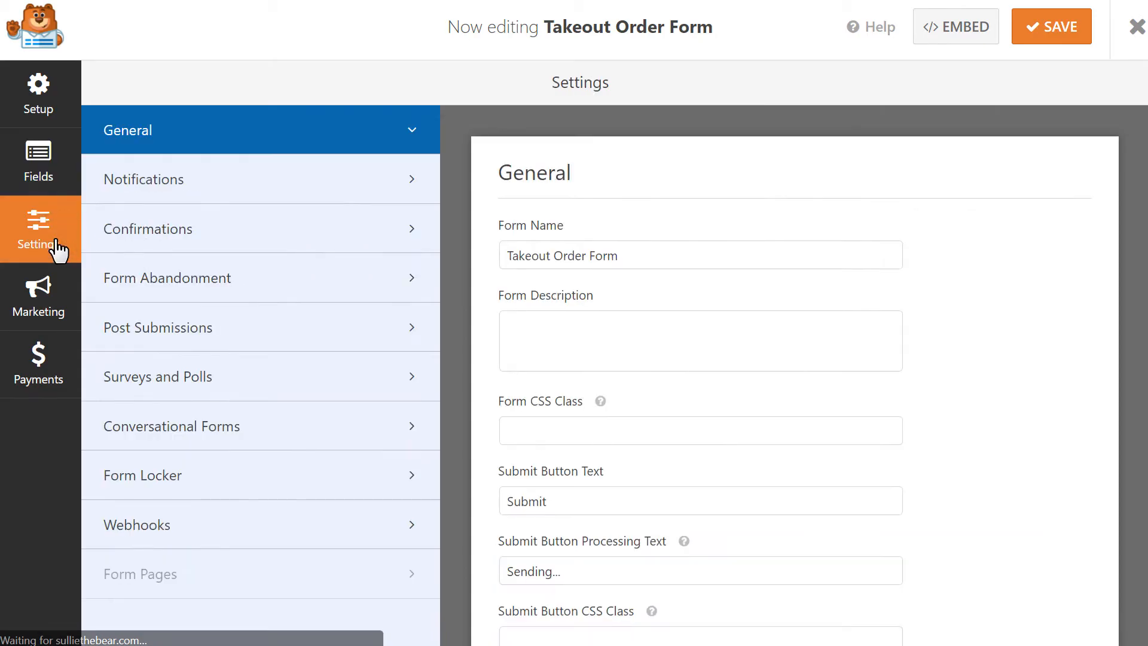
{"action": "left_click", "coordinate": [339, 192]}
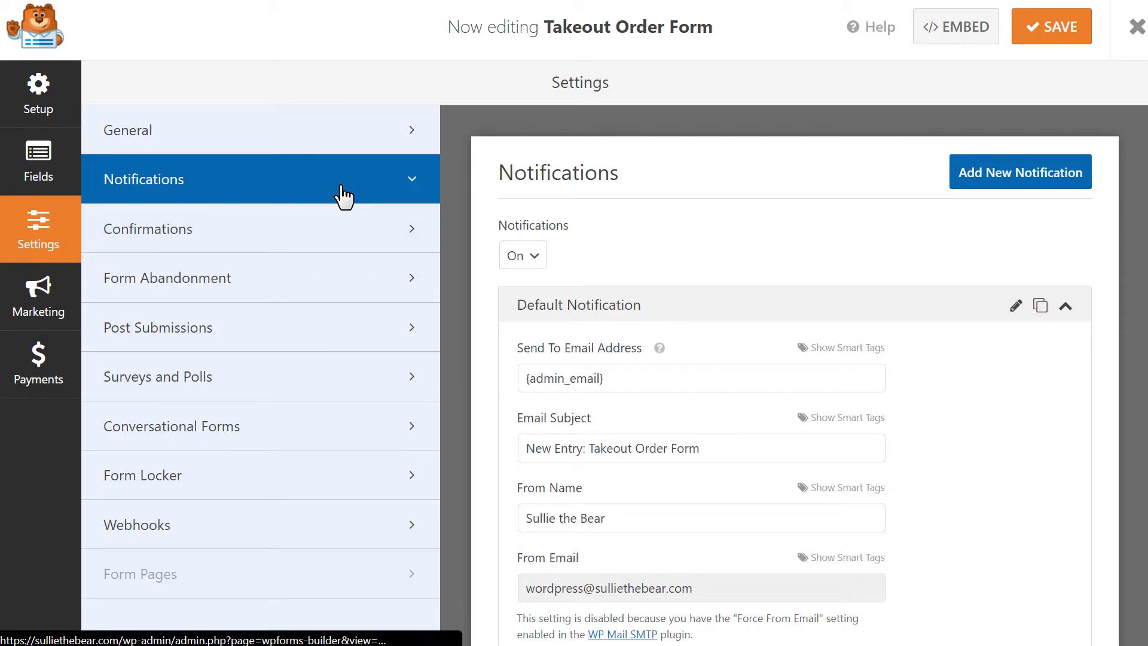
{"action": "left_click", "coordinate": [708, 383]}
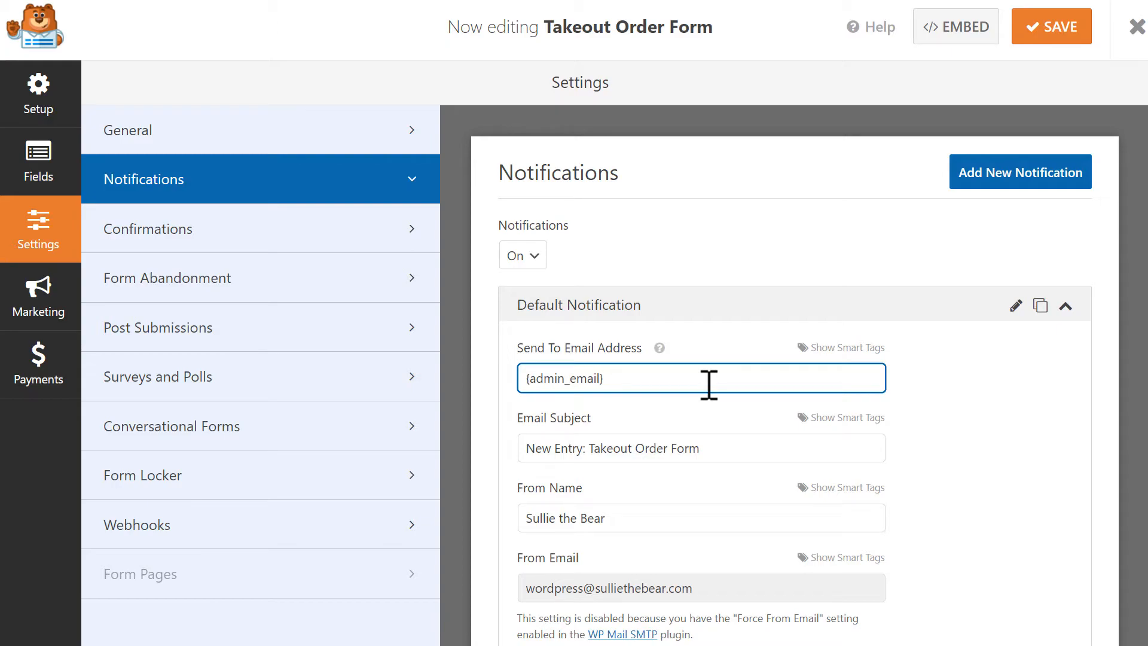
{"action": "left_click", "coordinate": [873, 352]}
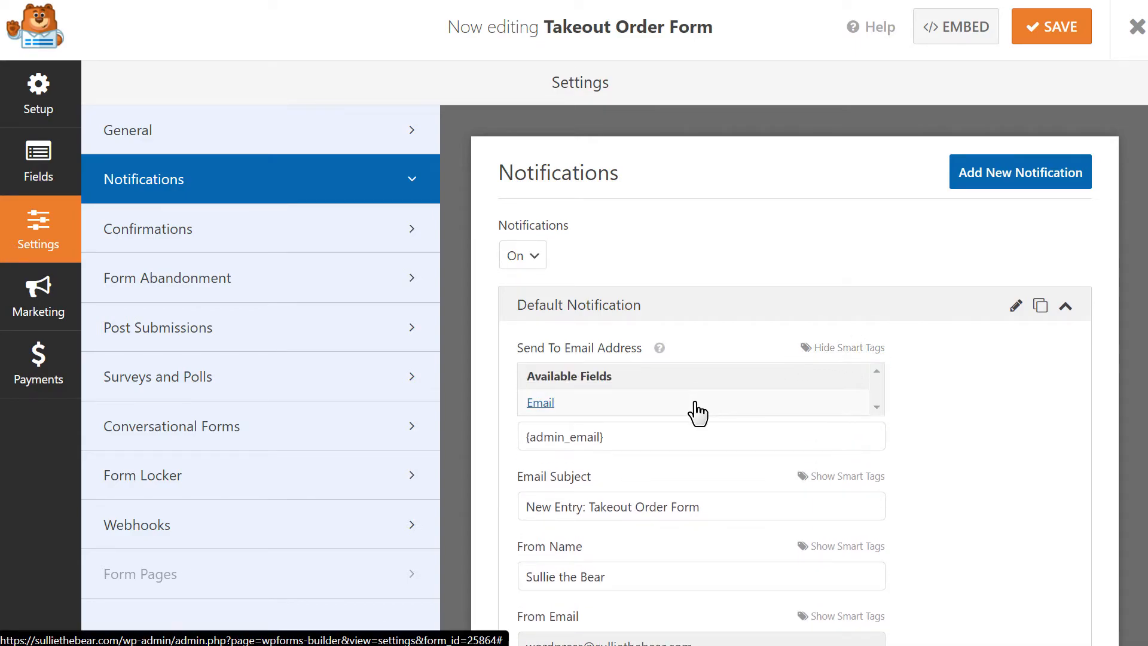
{"action": "left_click", "coordinate": [695, 403]}
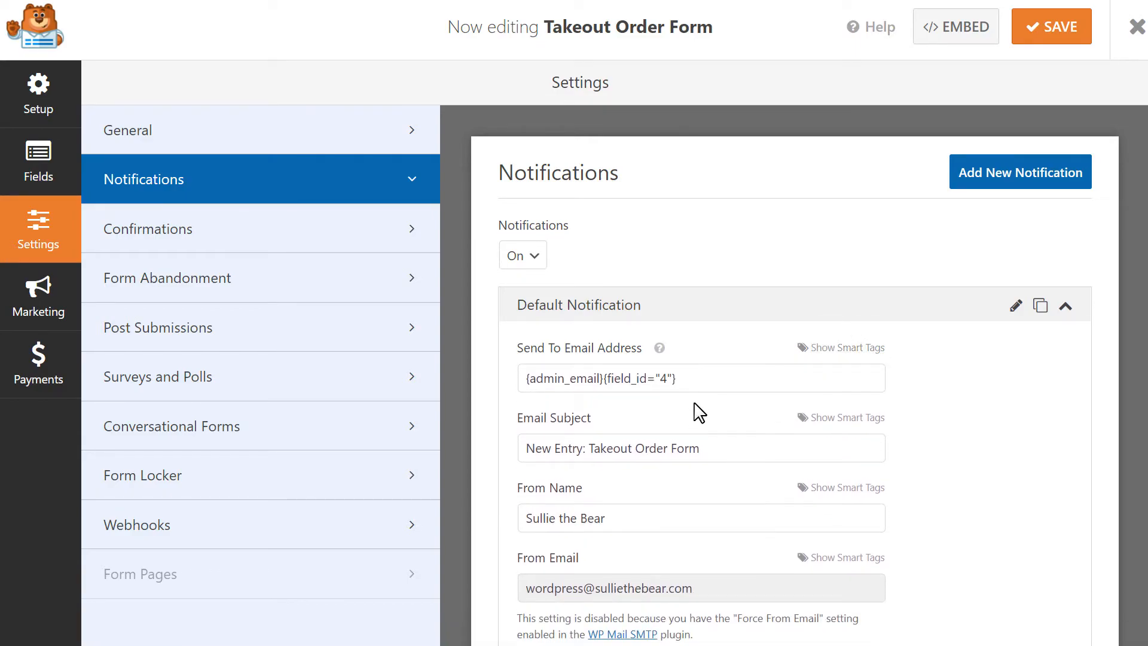
{"action": "left_click_drag", "start_coordinate": [687, 378], "coordinate": [605, 392]}
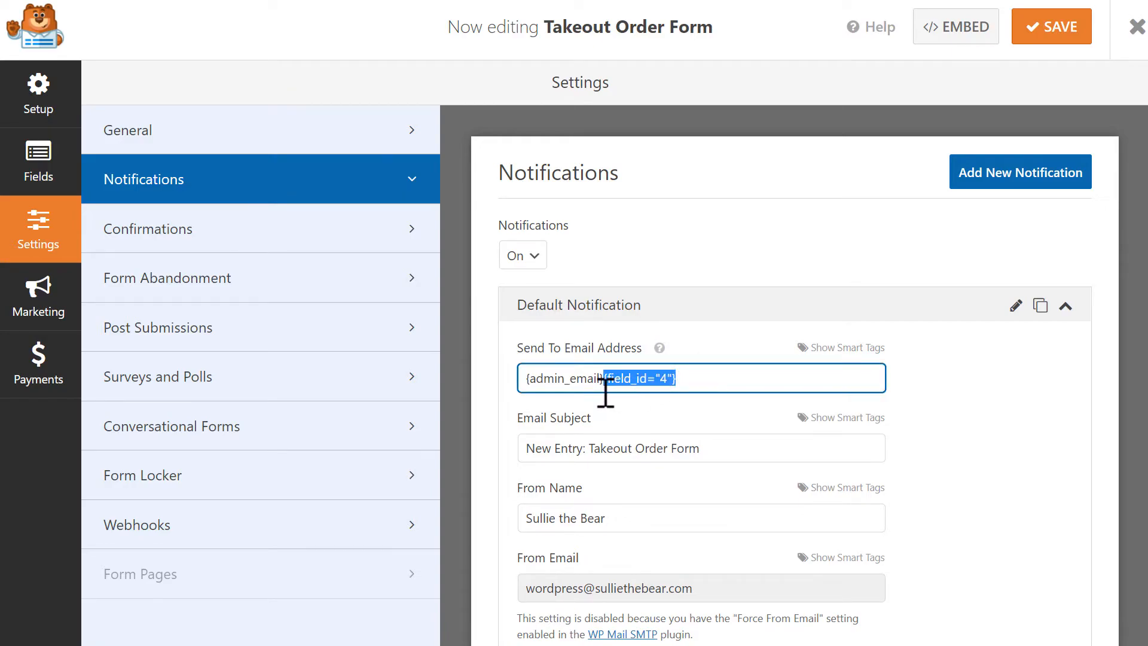
{"action": "left_click", "coordinate": [604, 382]}
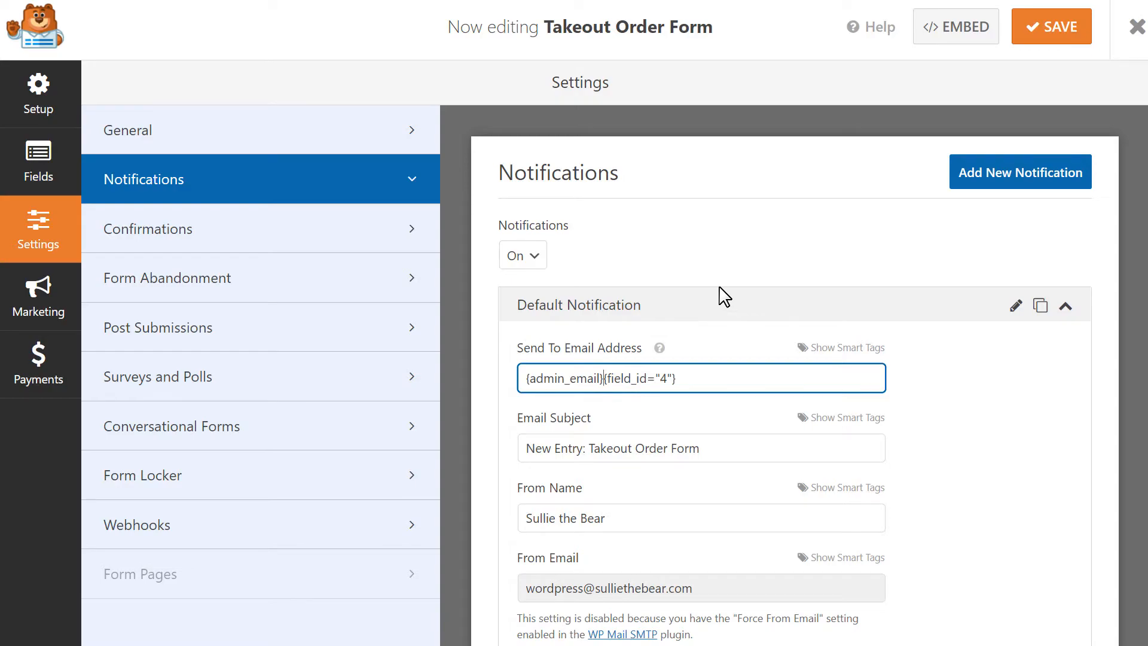
{"action": "type", "text": ","}
Review the notification's subject, sender name, reply-to address and {all_fields} message body.
{"action": "left_click", "coordinate": [731, 445]}
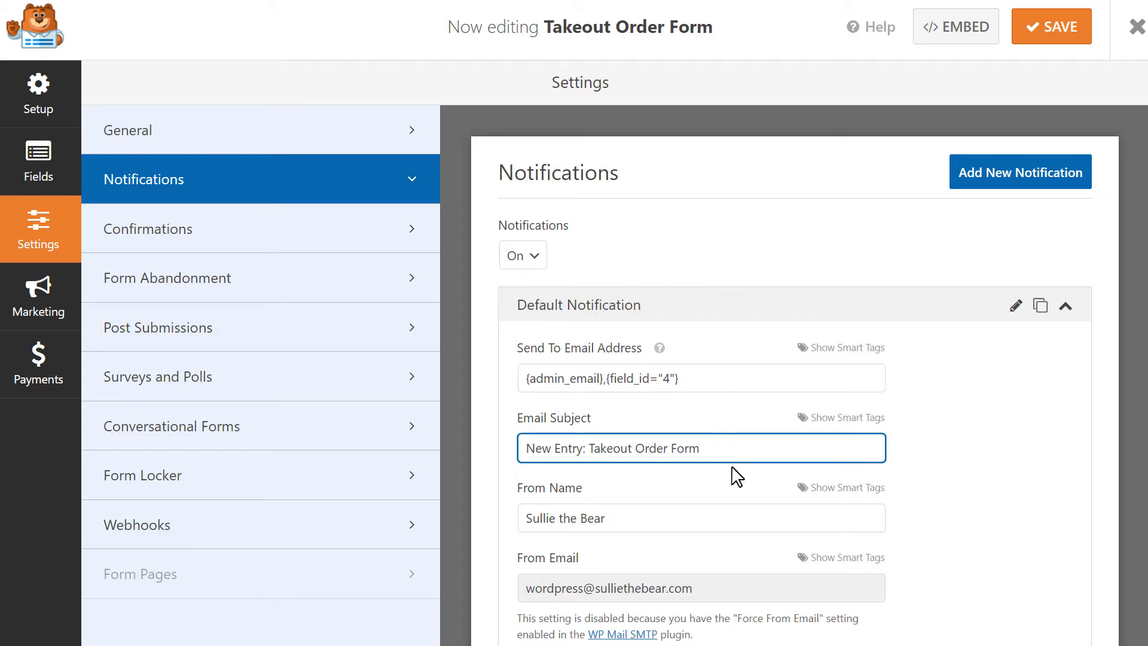
{"action": "left_click", "coordinate": [733, 521]}
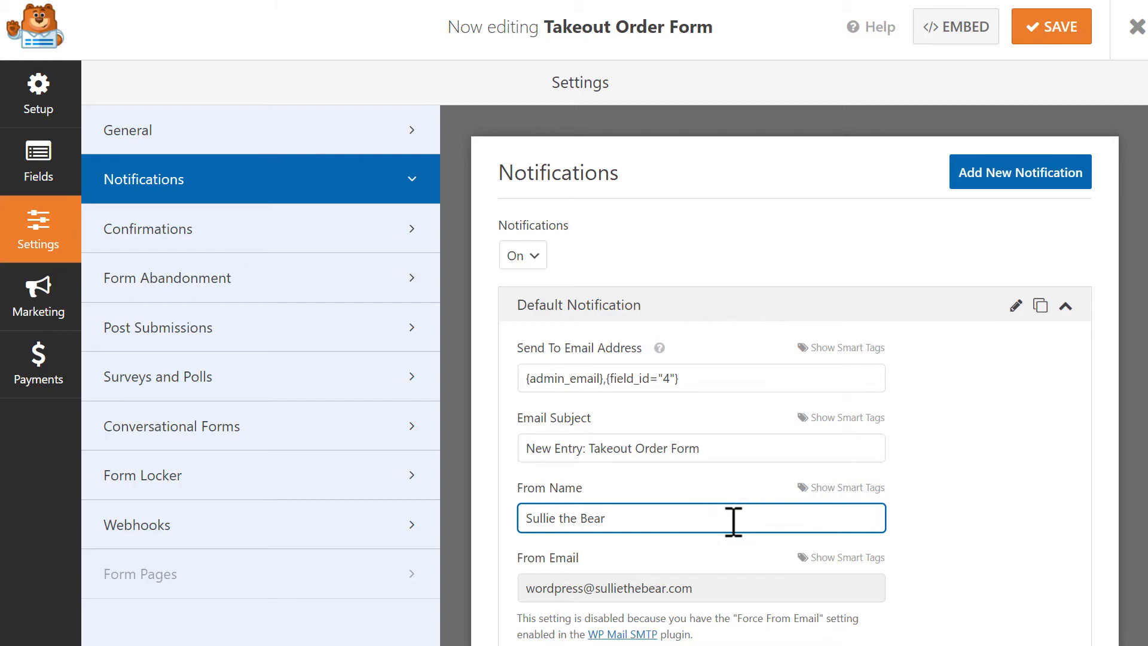
{"action": "scroll", "coordinate": [1136, 447], "scroll_direction": "down", "scroll_amount": 4}
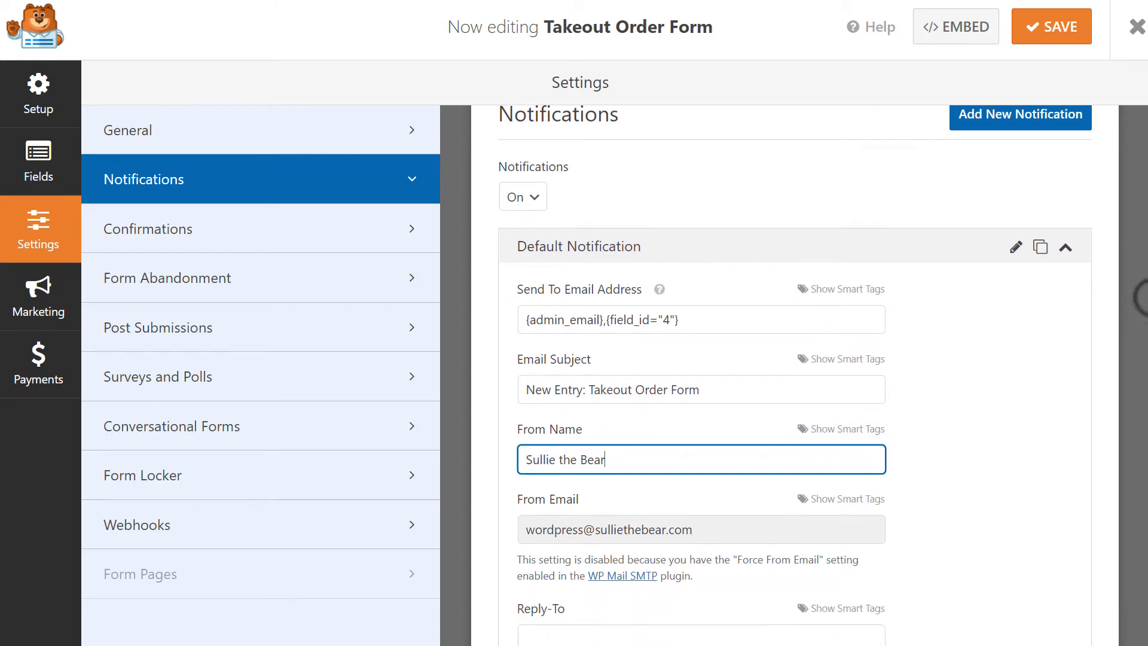
{"action": "left_click", "coordinate": [846, 442]}
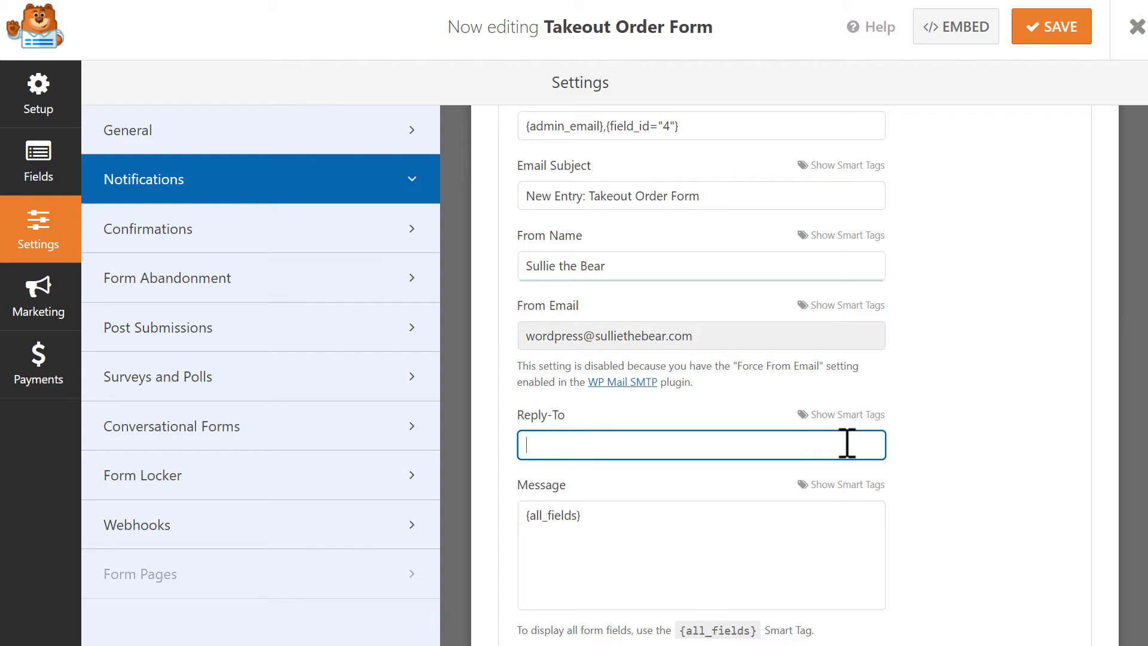
{"action": "left_click", "coordinate": [706, 536]}
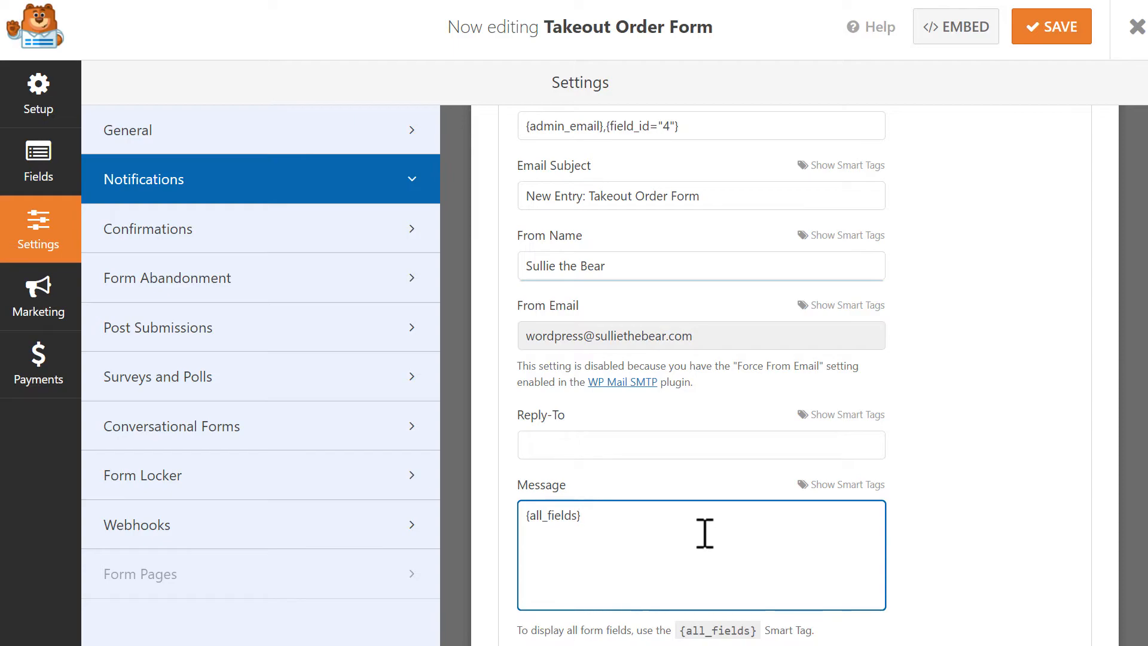
{"action": "left_click_drag", "start_coordinate": [687, 532], "coordinate": [512, 556]}
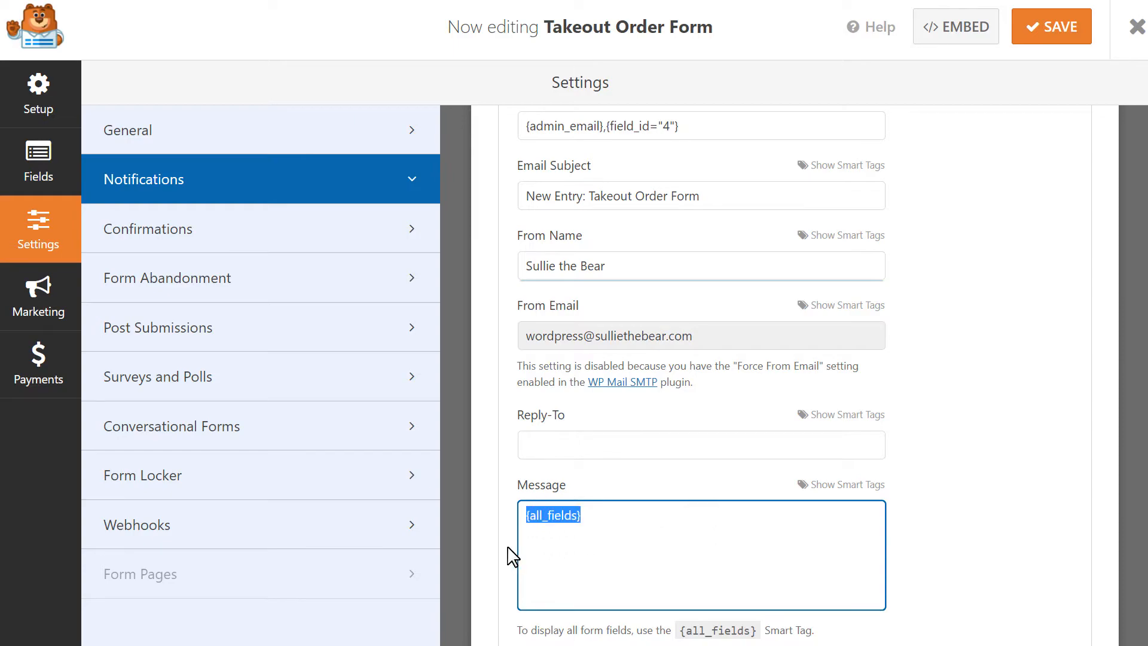
{"action": "left_click", "coordinate": [649, 524]}
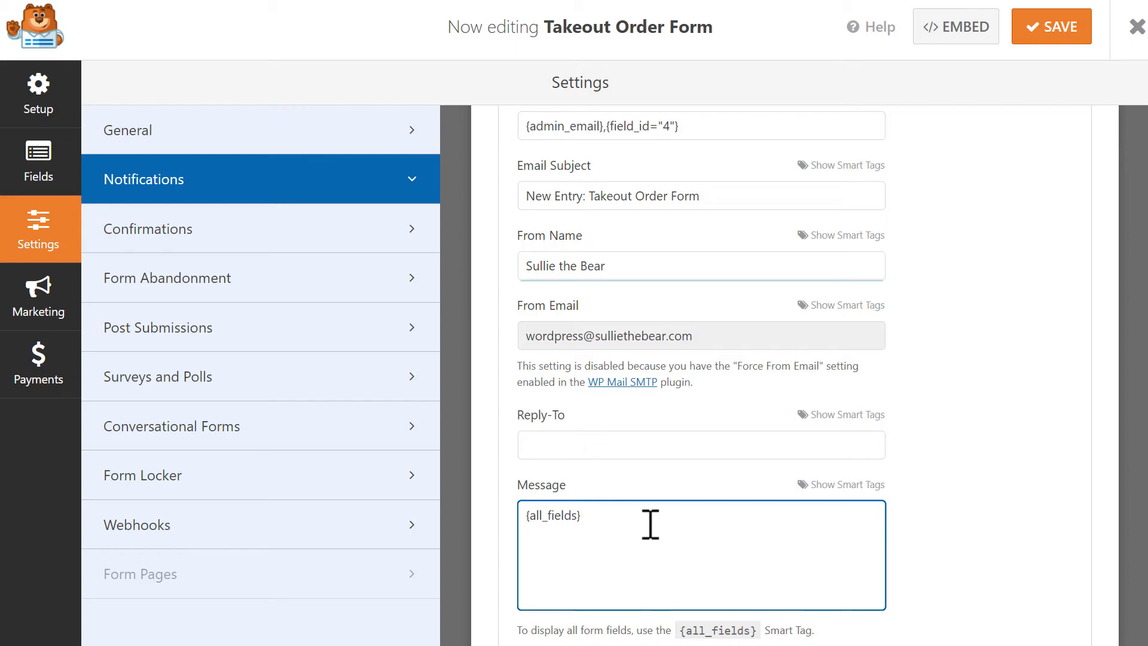
{"action": "left_click", "coordinate": [349, 239]}
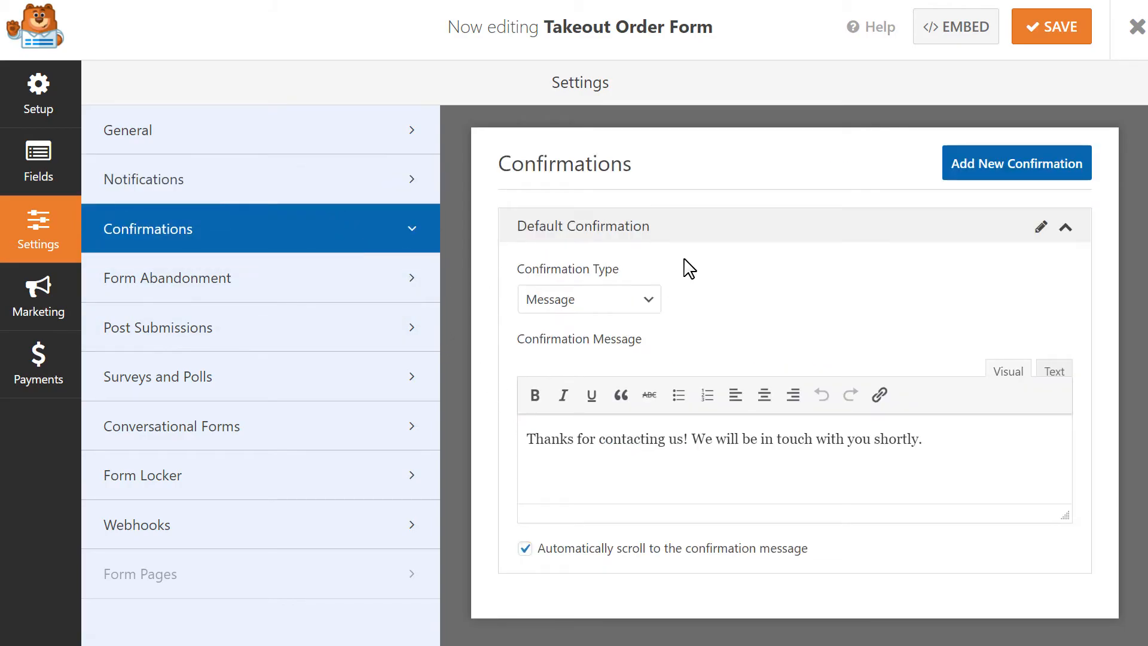
Try the confirmation types, pointing the Show Page option at the Thank You page.
{"action": "left_click", "coordinate": [649, 301]}
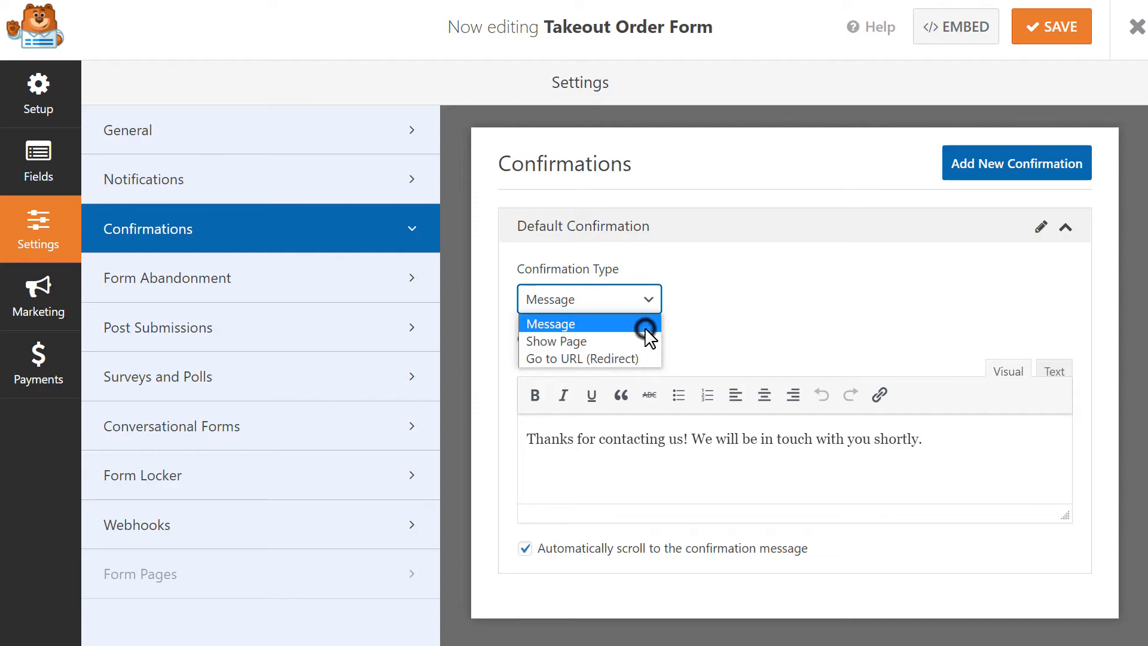
{"action": "left_click", "coordinate": [644, 328]}
{"action": "left_click", "coordinate": [941, 443]}
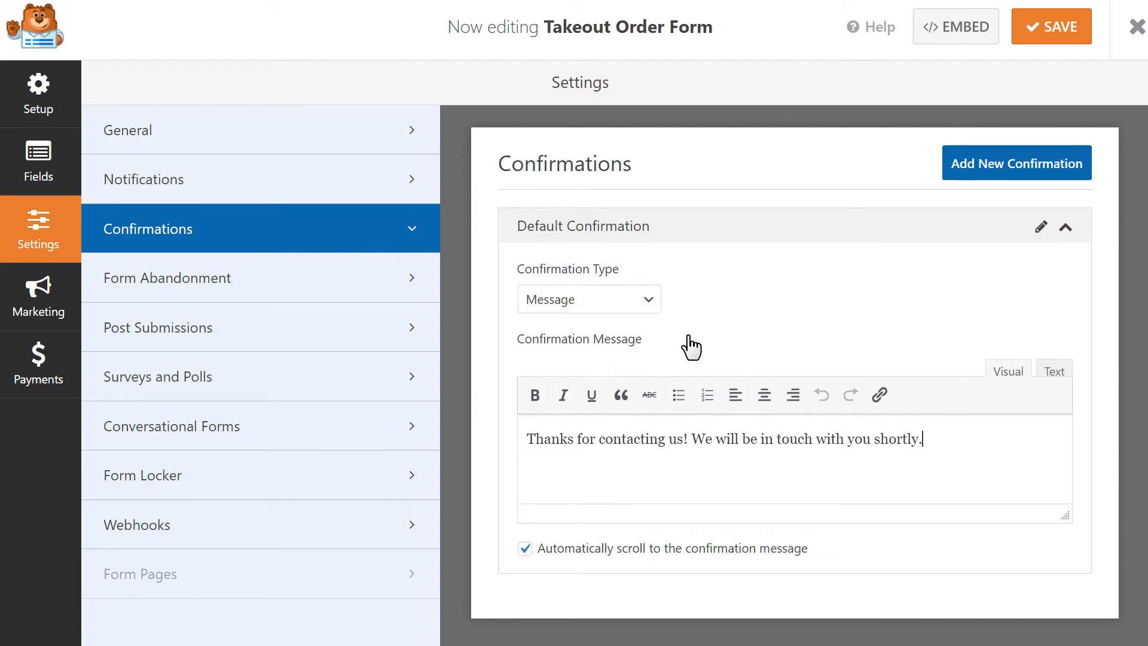
{"action": "left_click", "coordinate": [651, 312]}
{"action": "left_click", "coordinate": [640, 341]}
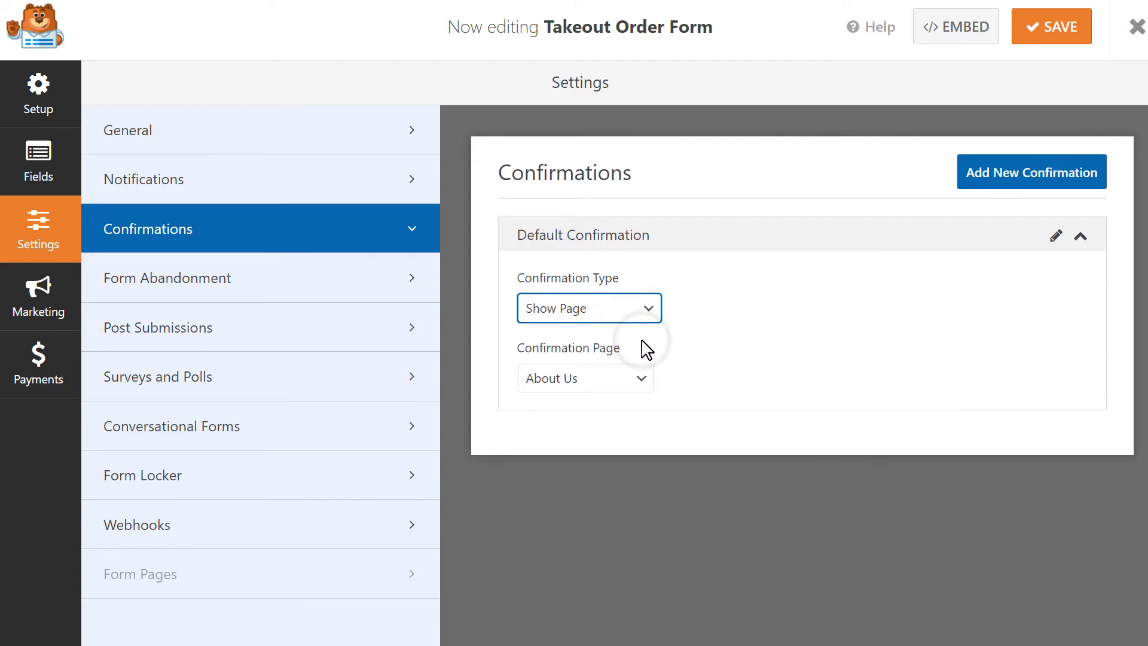
{"action": "left_click", "coordinate": [638, 379]}
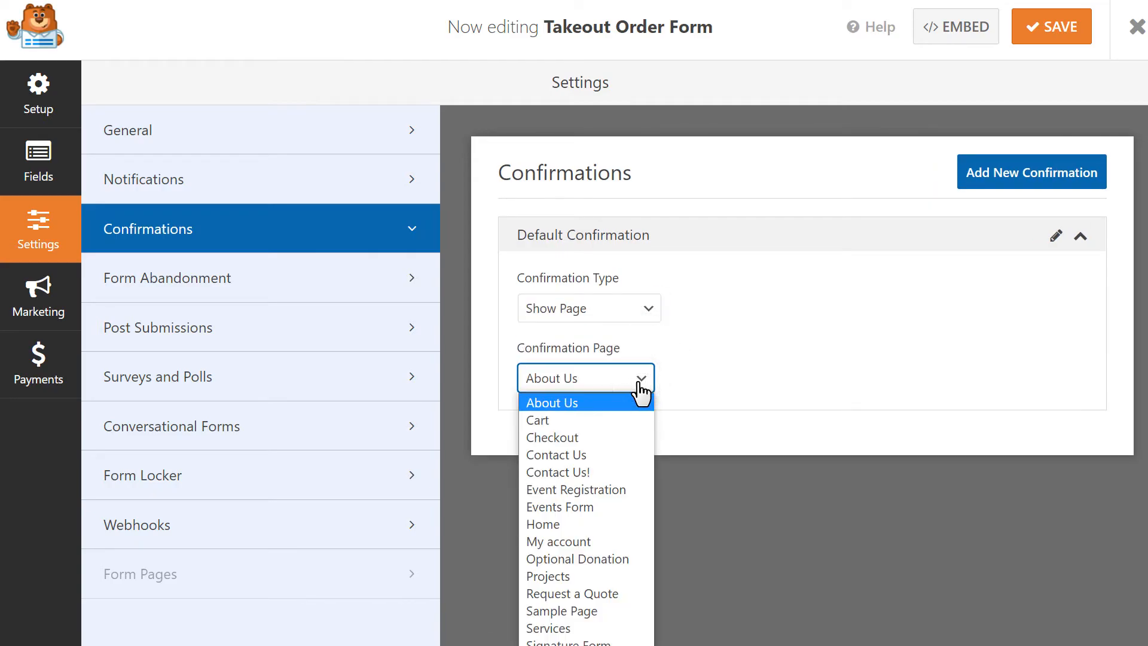
{"action": "left_click", "coordinate": [555, 645]}
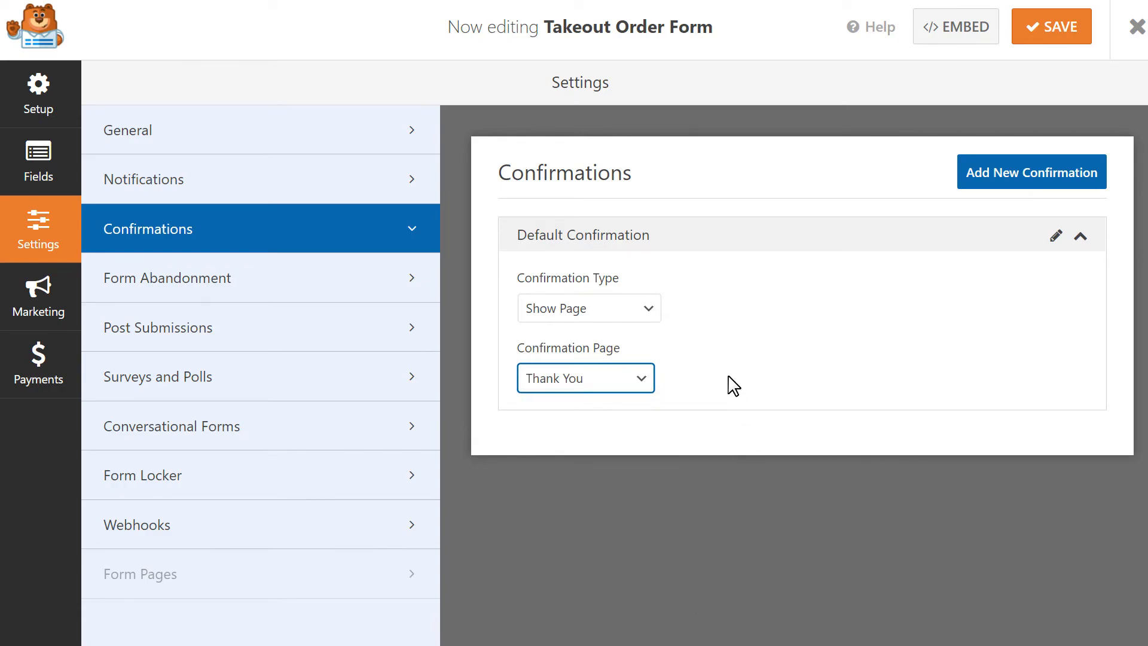
Try Go to URL, then set Confirmation Type back to Message and save the form.
{"action": "left_click", "coordinate": [647, 311]}
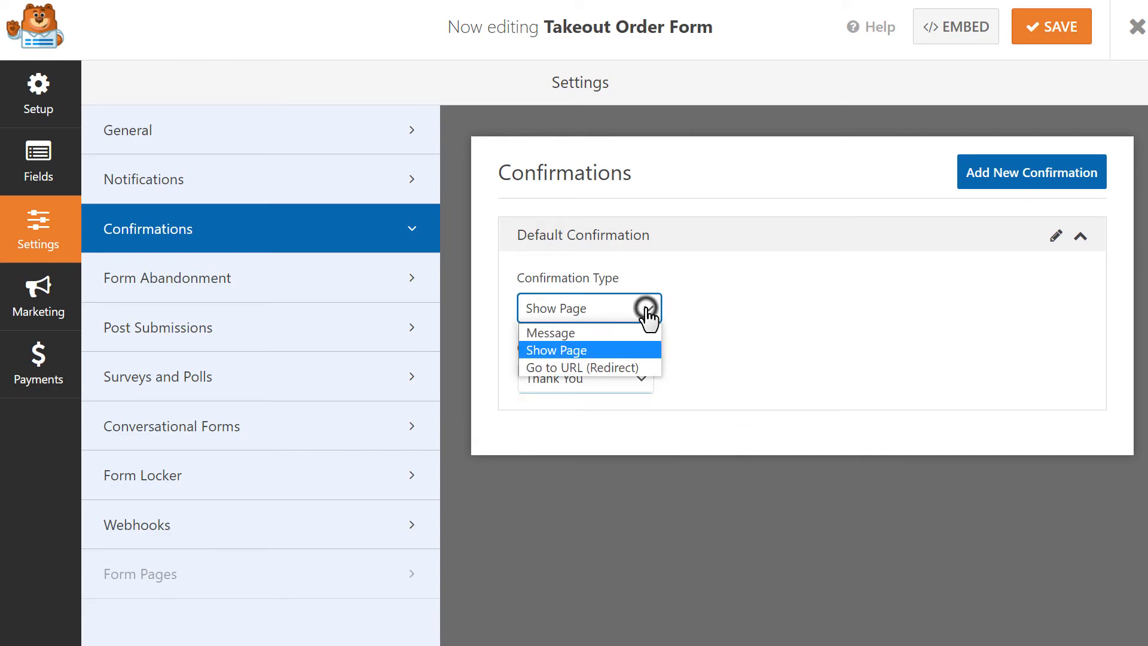
{"action": "left_click", "coordinate": [630, 366]}
{"action": "left_click", "coordinate": [632, 377]}
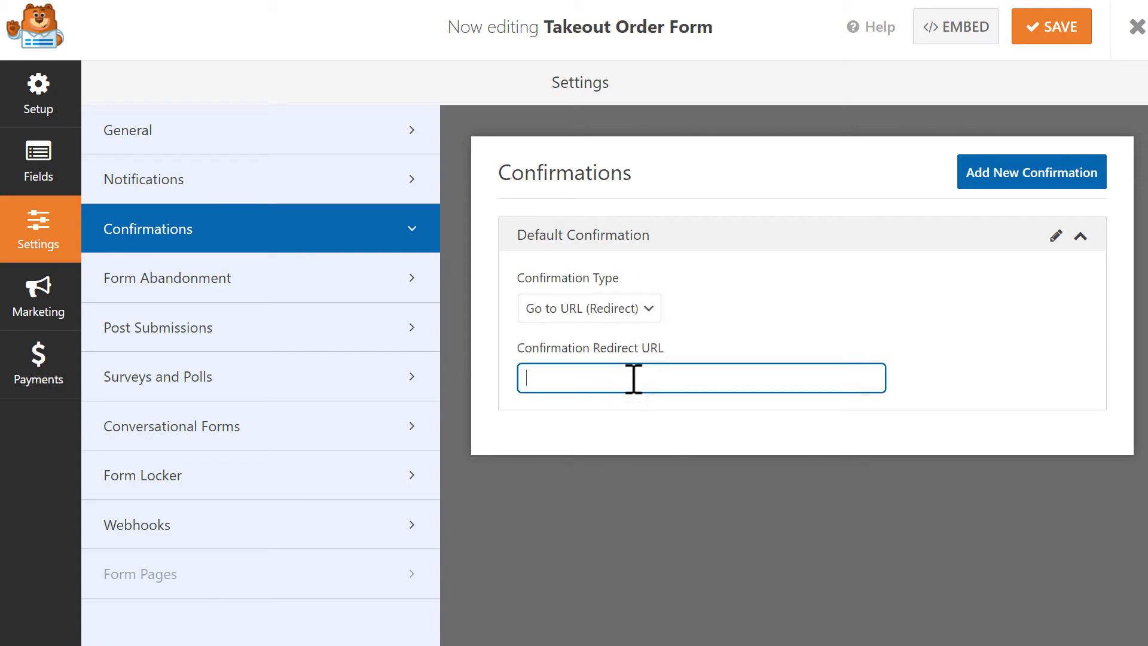
{"action": "left_click", "coordinate": [654, 303]}
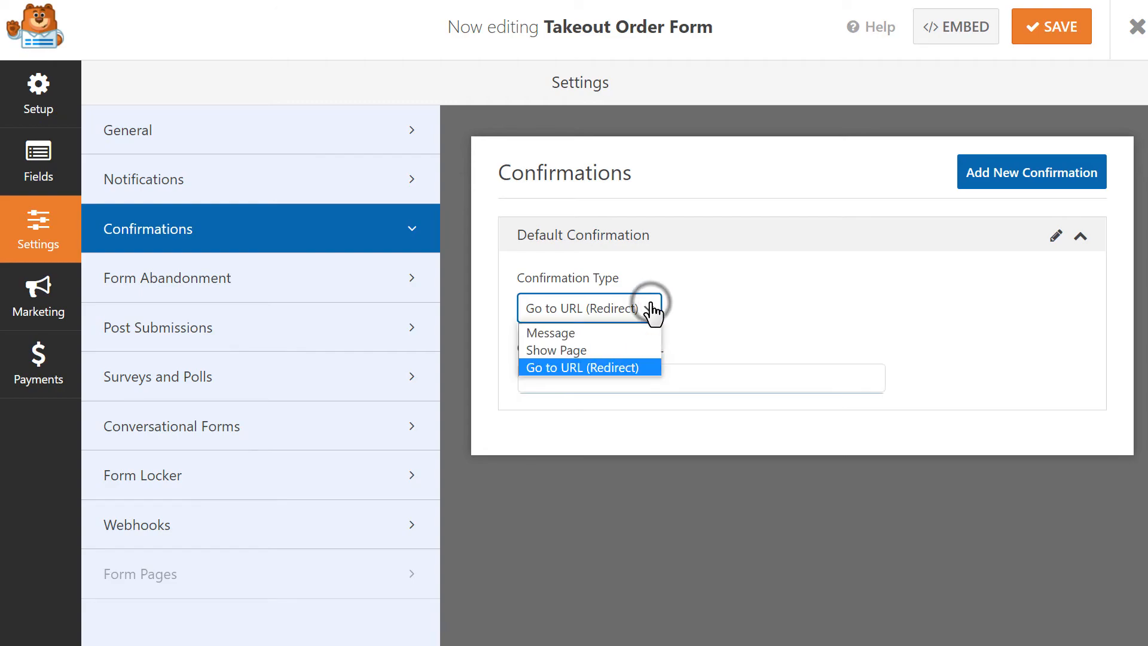
{"action": "left_click", "coordinate": [640, 331]}
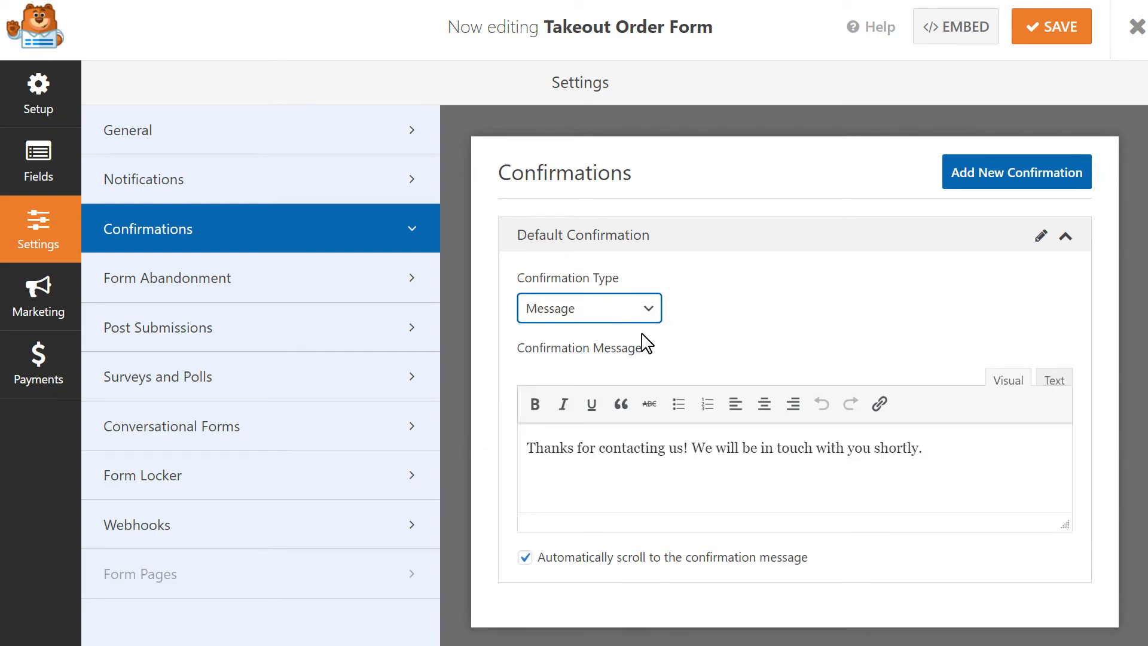
{"action": "left_click", "coordinate": [1038, 45]}
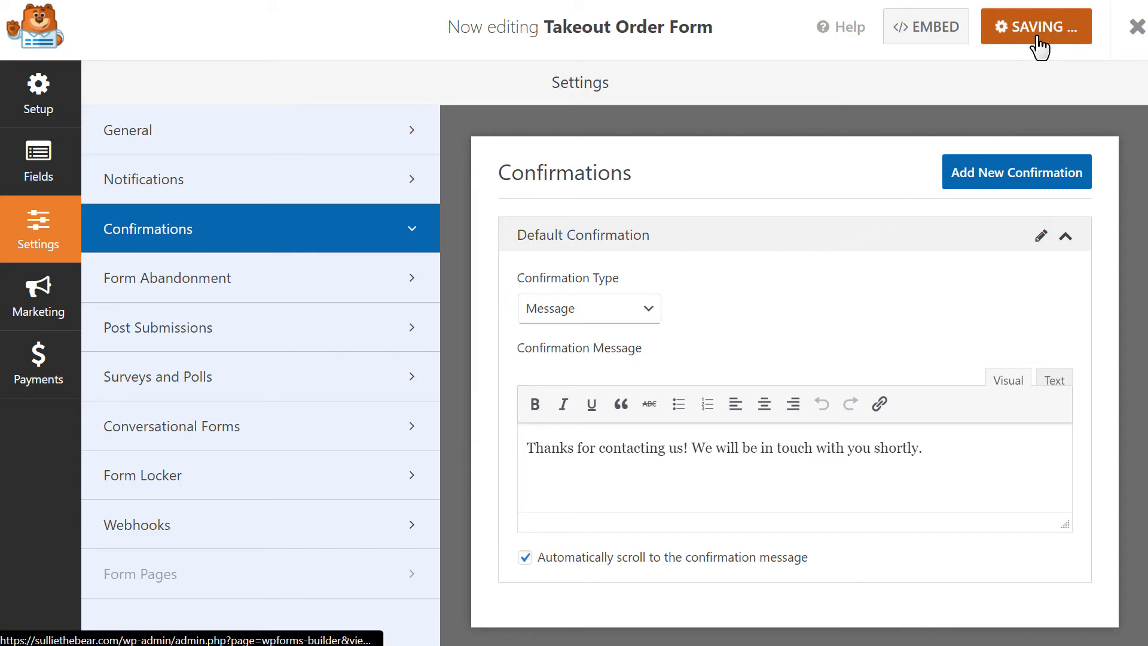
Leave the form builder and create a new WordPress page titled 'Takeout Order Form'.
{"action": "left_click", "coordinate": [1136, 30]}
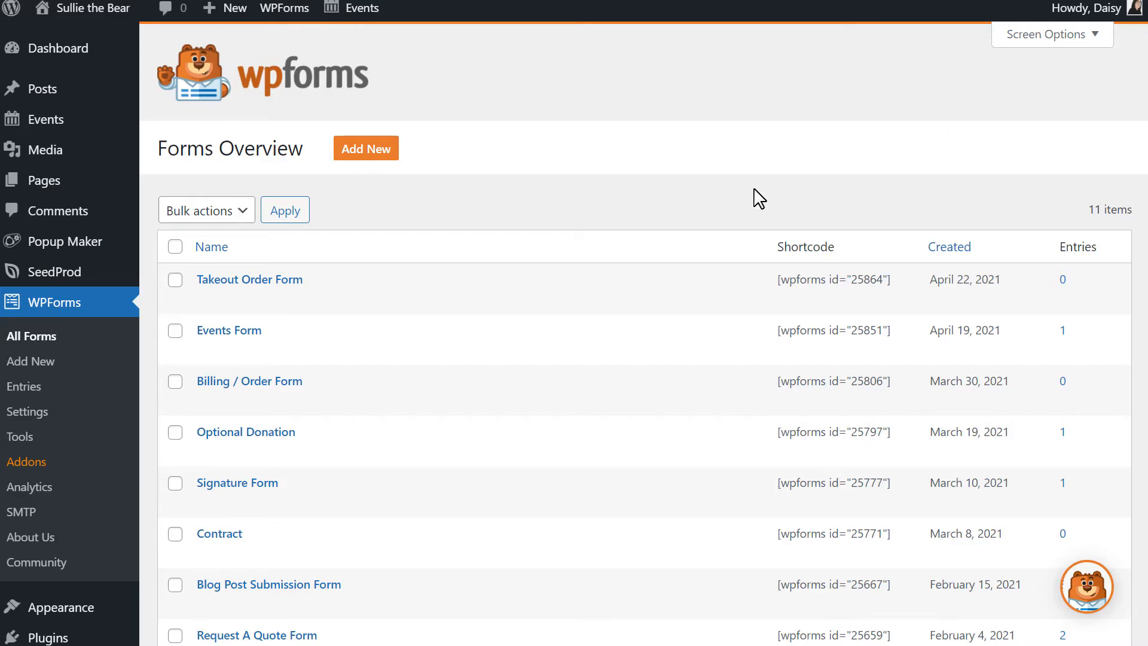
{"action": "mouse_move", "coordinate": [77, 188]}
{"action": "left_click", "coordinate": [183, 209]}
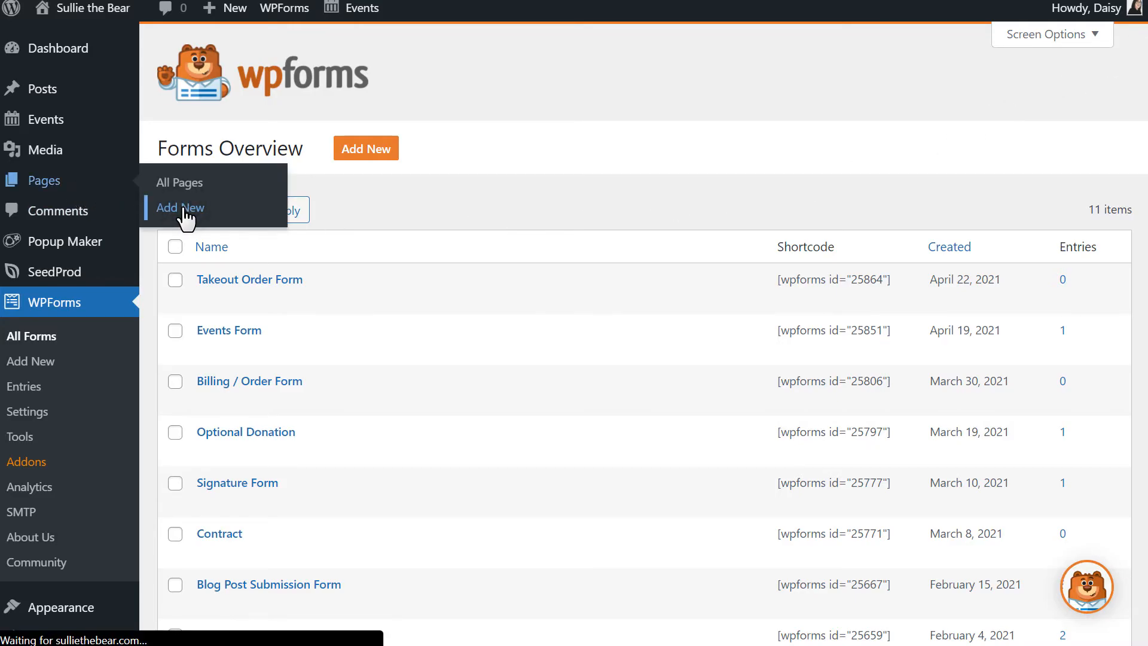
{"action": "type", "text": "Takeout Or"}
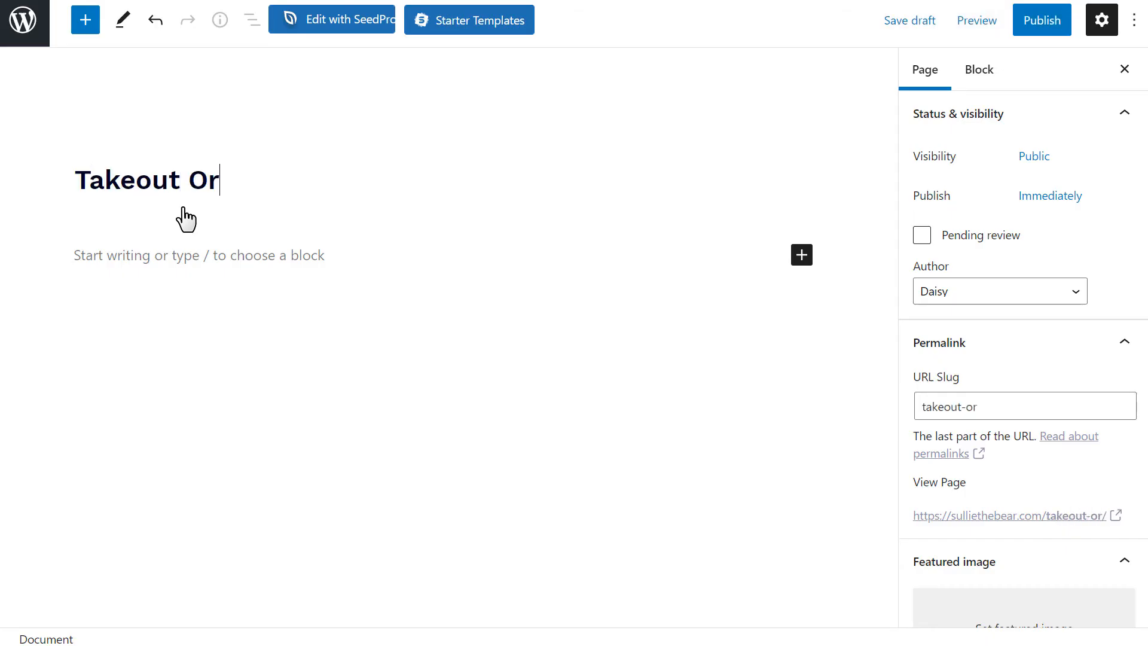
{"action": "type", "text": "der Form"}
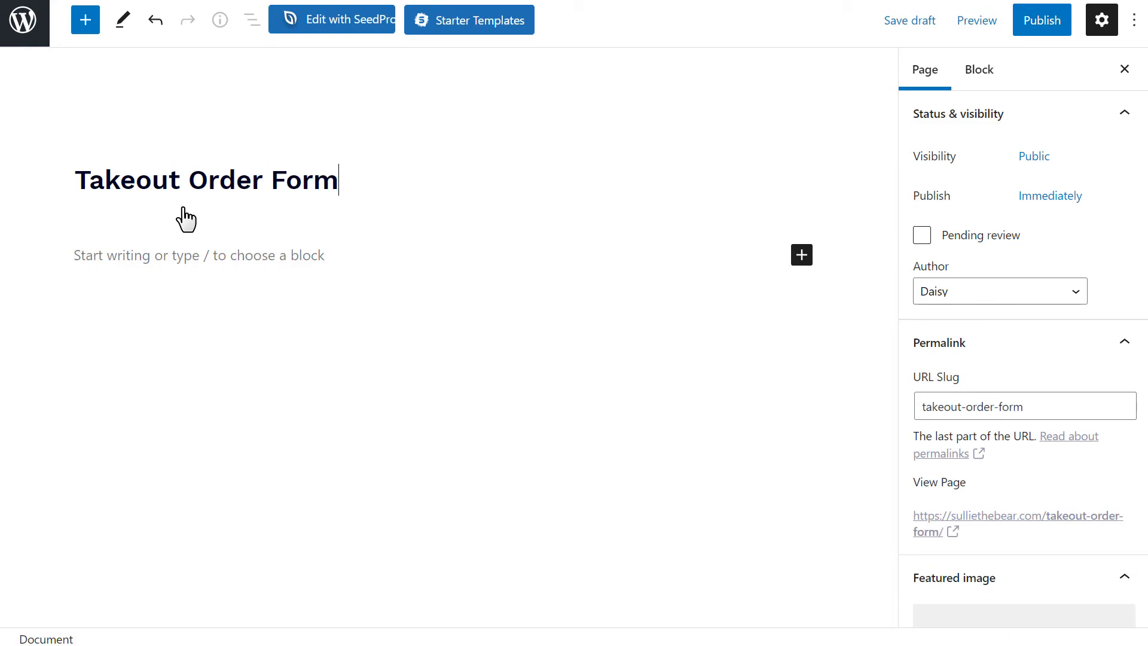
Add a WPForms block to the page and select the Takeout Order Form in it.
{"action": "left_click", "coordinate": [798, 258]}
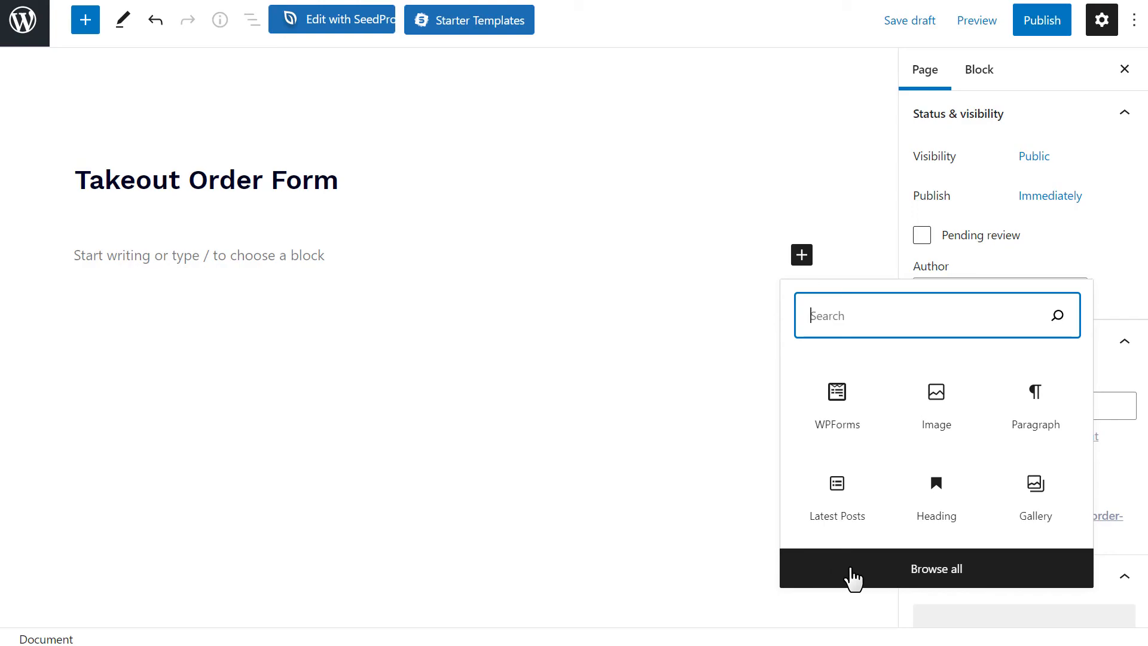
{"action": "type", "text": "wpforms"}
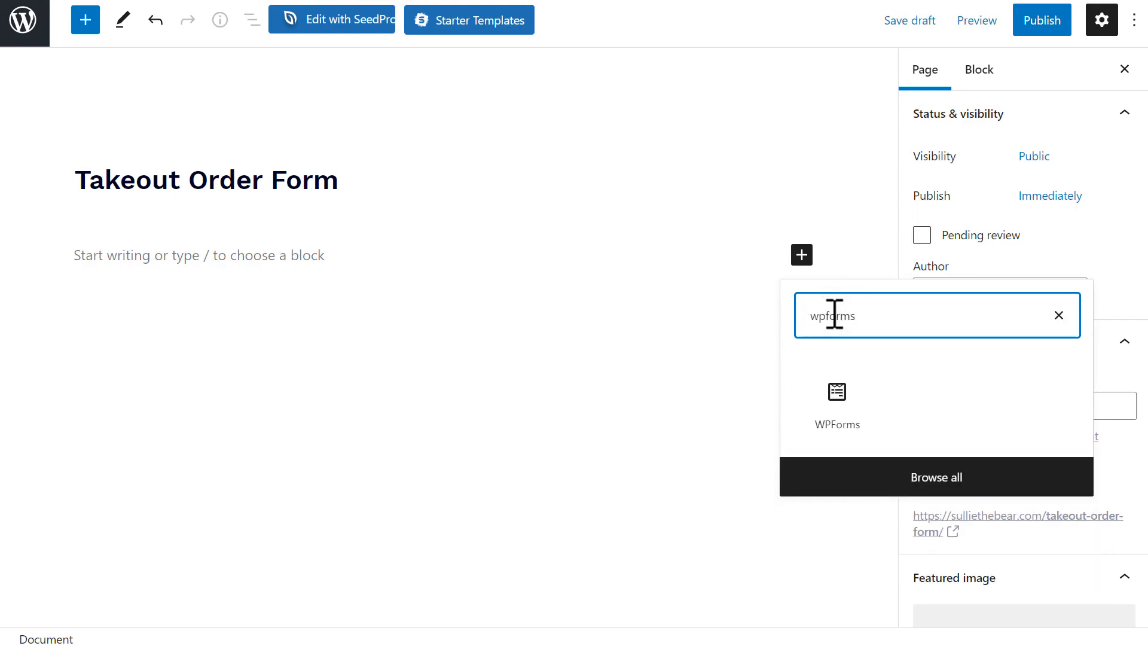
{"action": "left_click", "coordinate": [854, 411]}
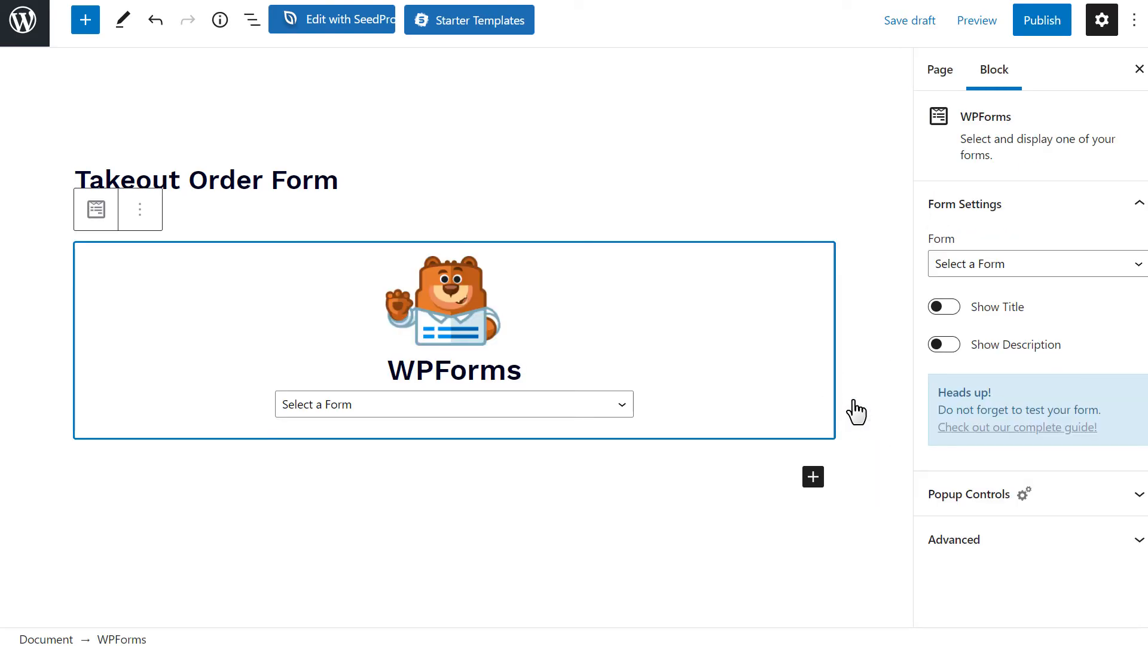
{"action": "left_click", "coordinate": [606, 404]}
{"action": "left_click", "coordinate": [592, 443]}
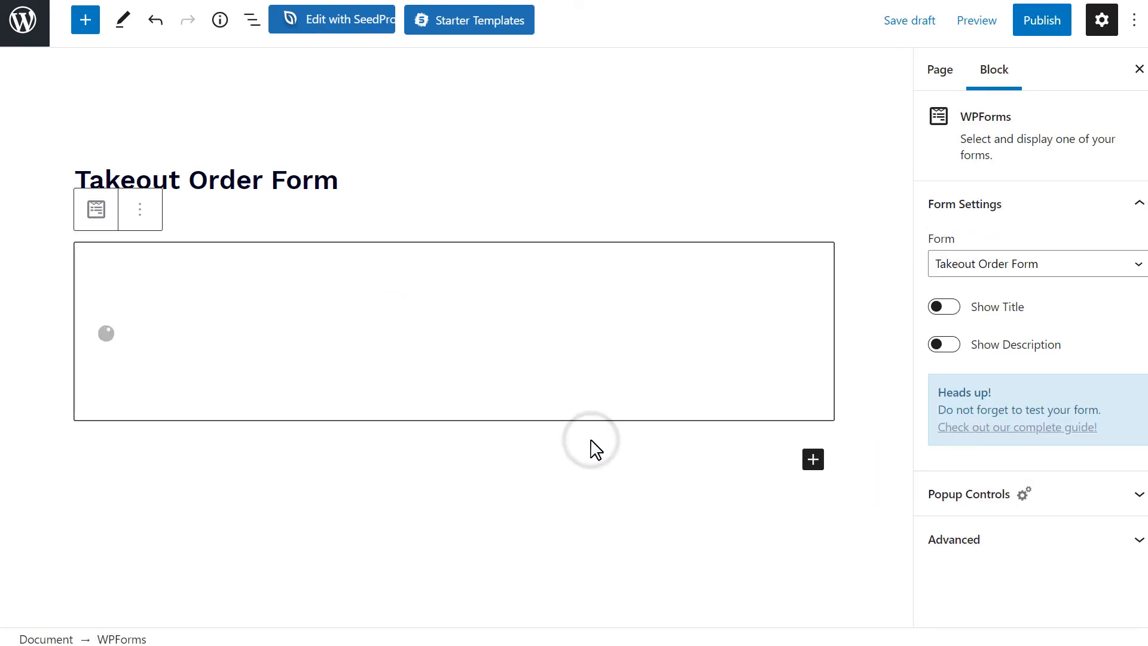
{"action": "left_click", "coordinate": [1040, 24]}
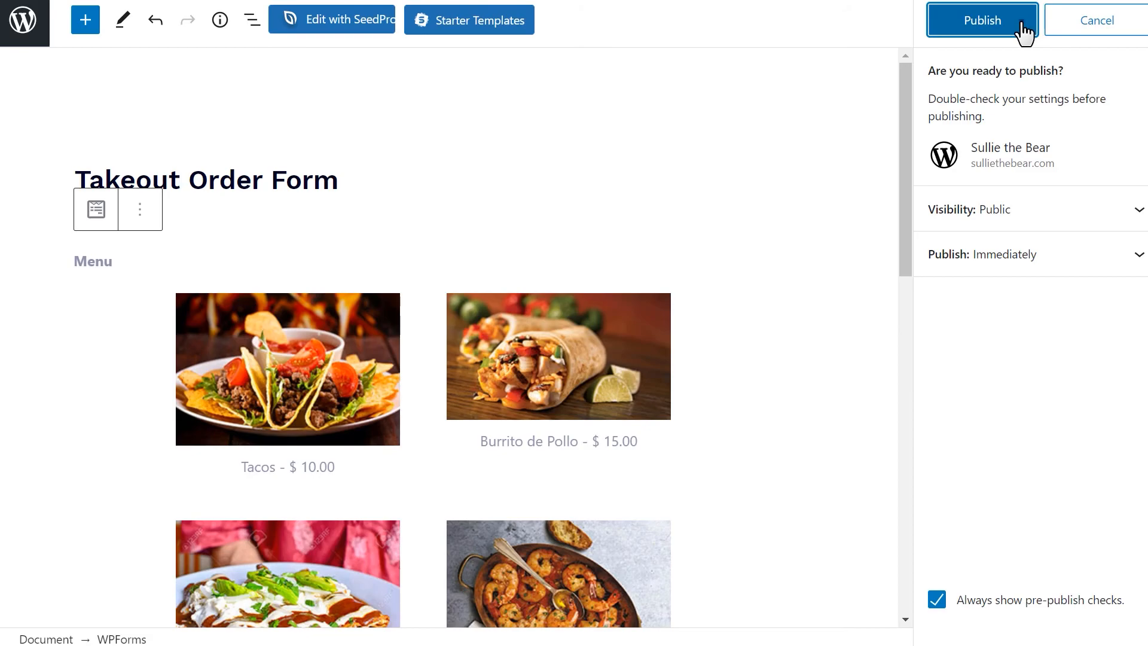
Publish the page and choose Burrito de Pollo on the live form.
{"action": "left_click", "coordinate": [1023, 30]}
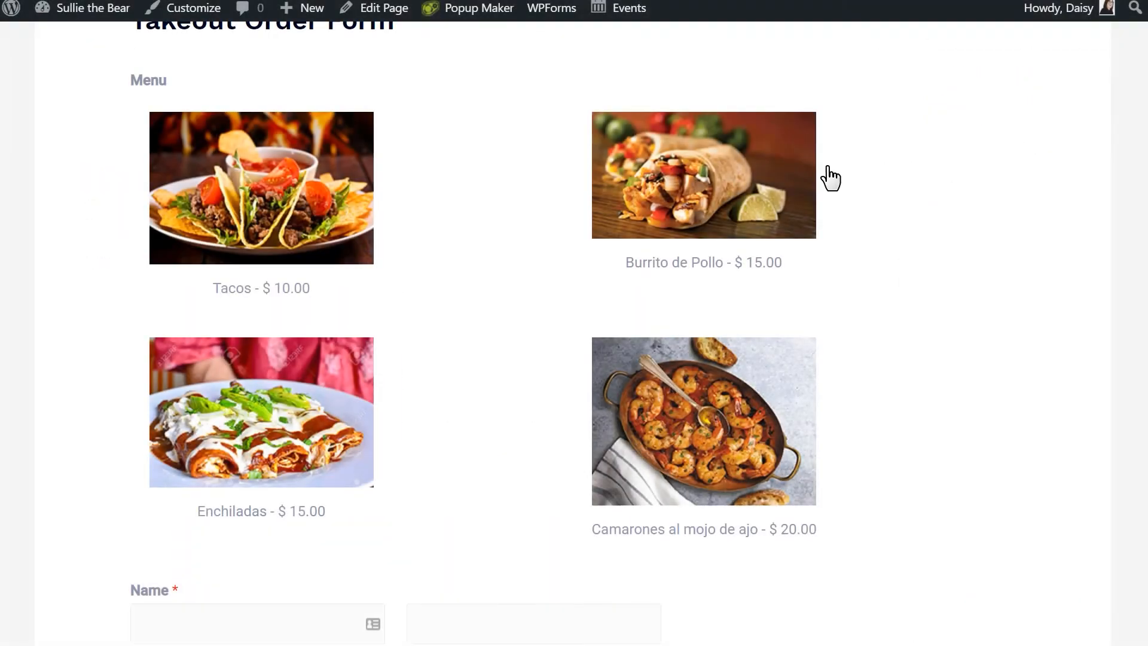
{"action": "left_click", "coordinate": [788, 179]}
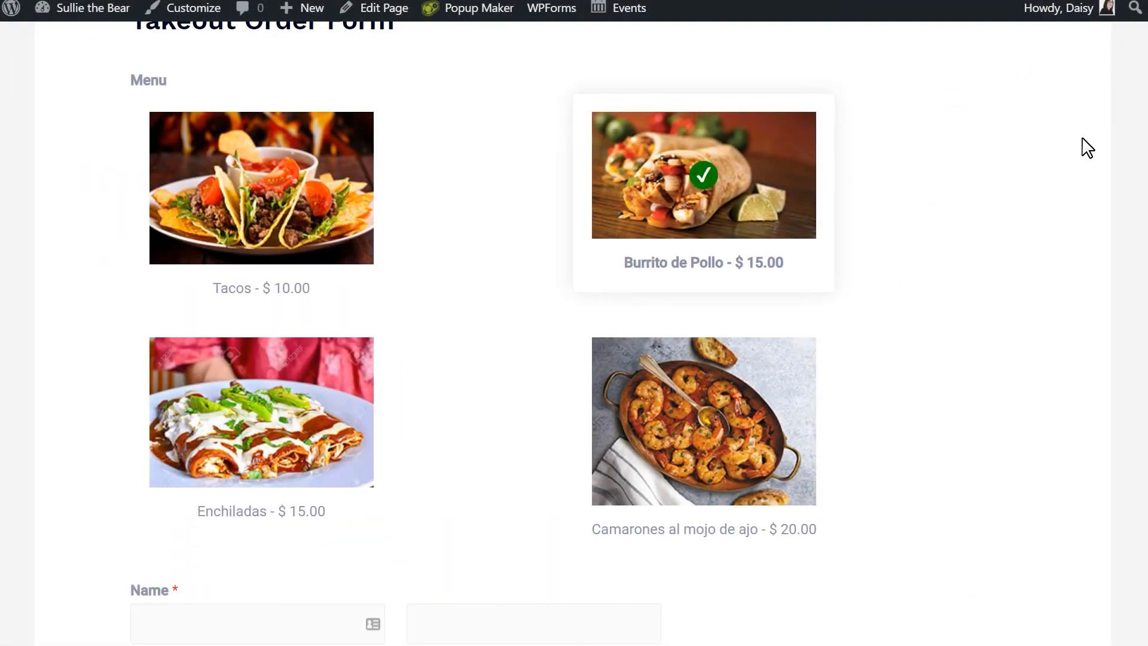
{"action": "scroll", "coordinate": [1082, 149], "scroll_direction": "down", "scroll_amount": 10}
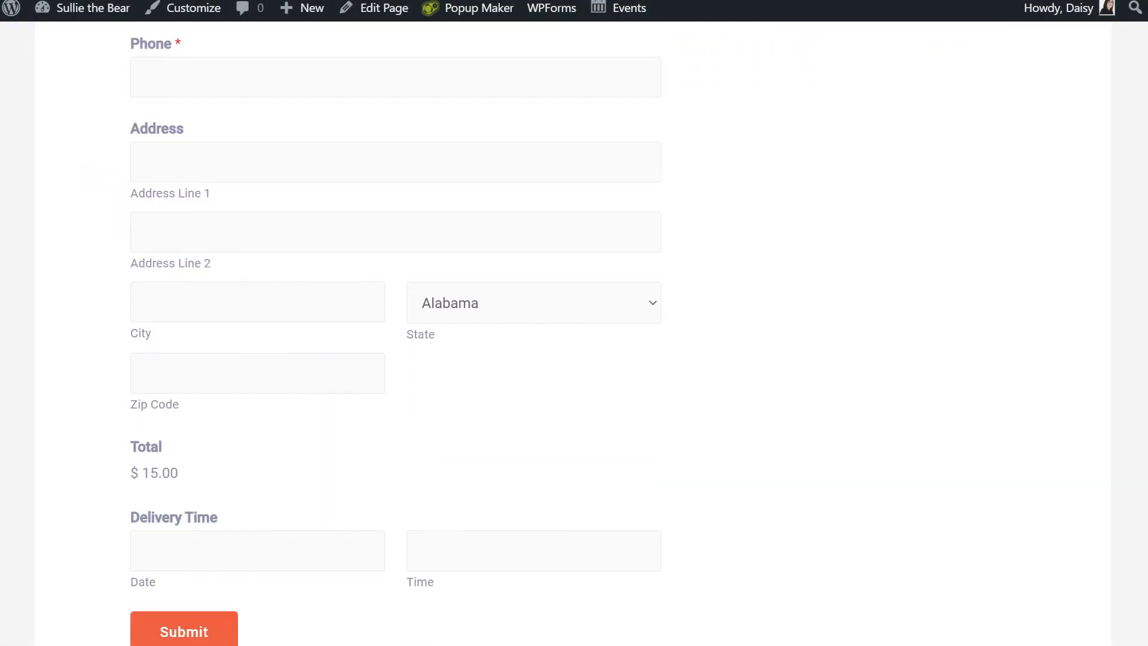
Set the delivery date to 04/22/2021 and the delivery time to 8:30 PM.
{"action": "left_click", "coordinate": [344, 539]}
{"action": "left_click", "coordinate": [307, 429]}
{"action": "left_click", "coordinate": [527, 537]}
{"action": "left_click", "coordinate": [448, 460]}
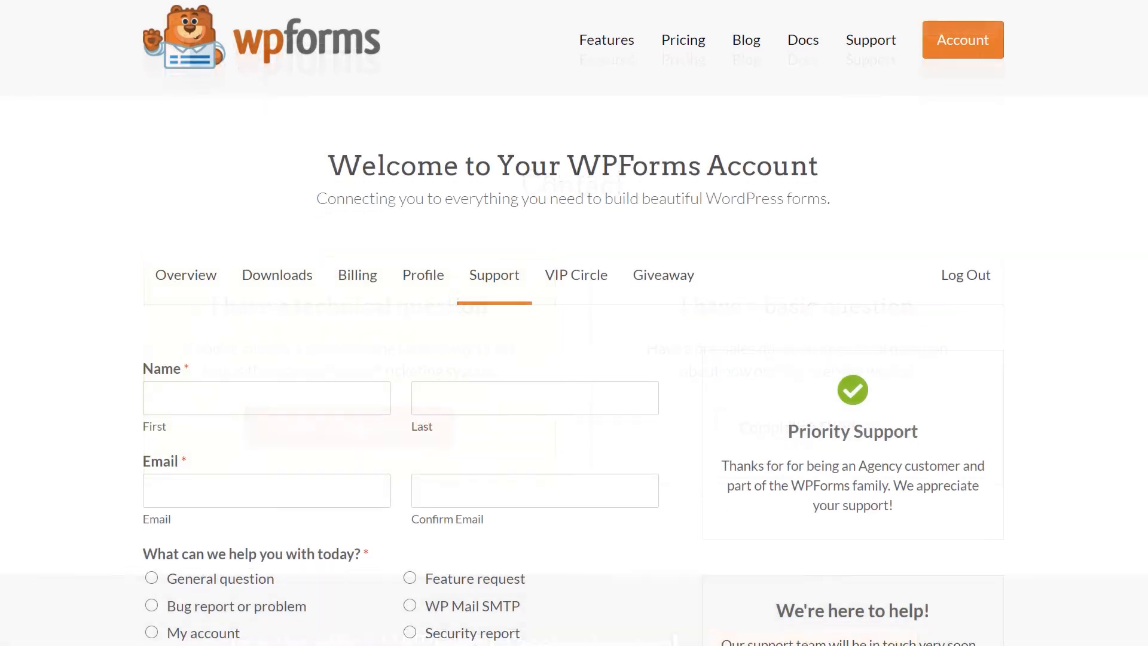
Scroll down the wpforms.com Contact page through the support form.
{"action": "scroll", "coordinate": [574, 323], "scroll_direction": "down", "scroll_amount": 6}
{"action": "scroll", "coordinate": [400, 323], "scroll_direction": "down", "scroll_amount": 2}
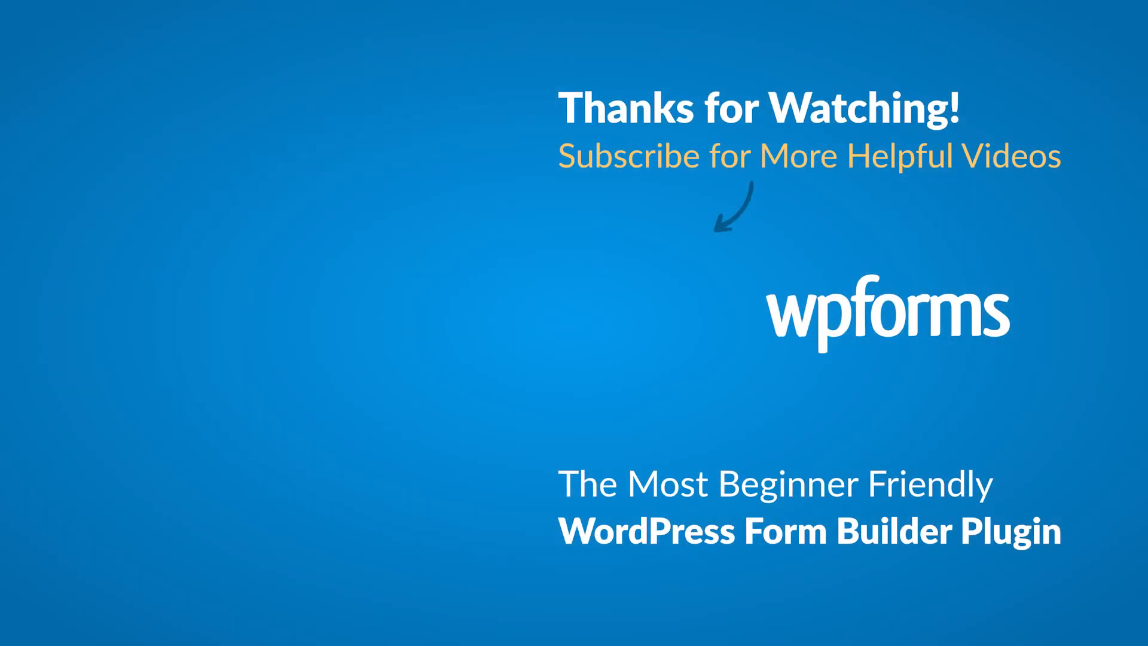